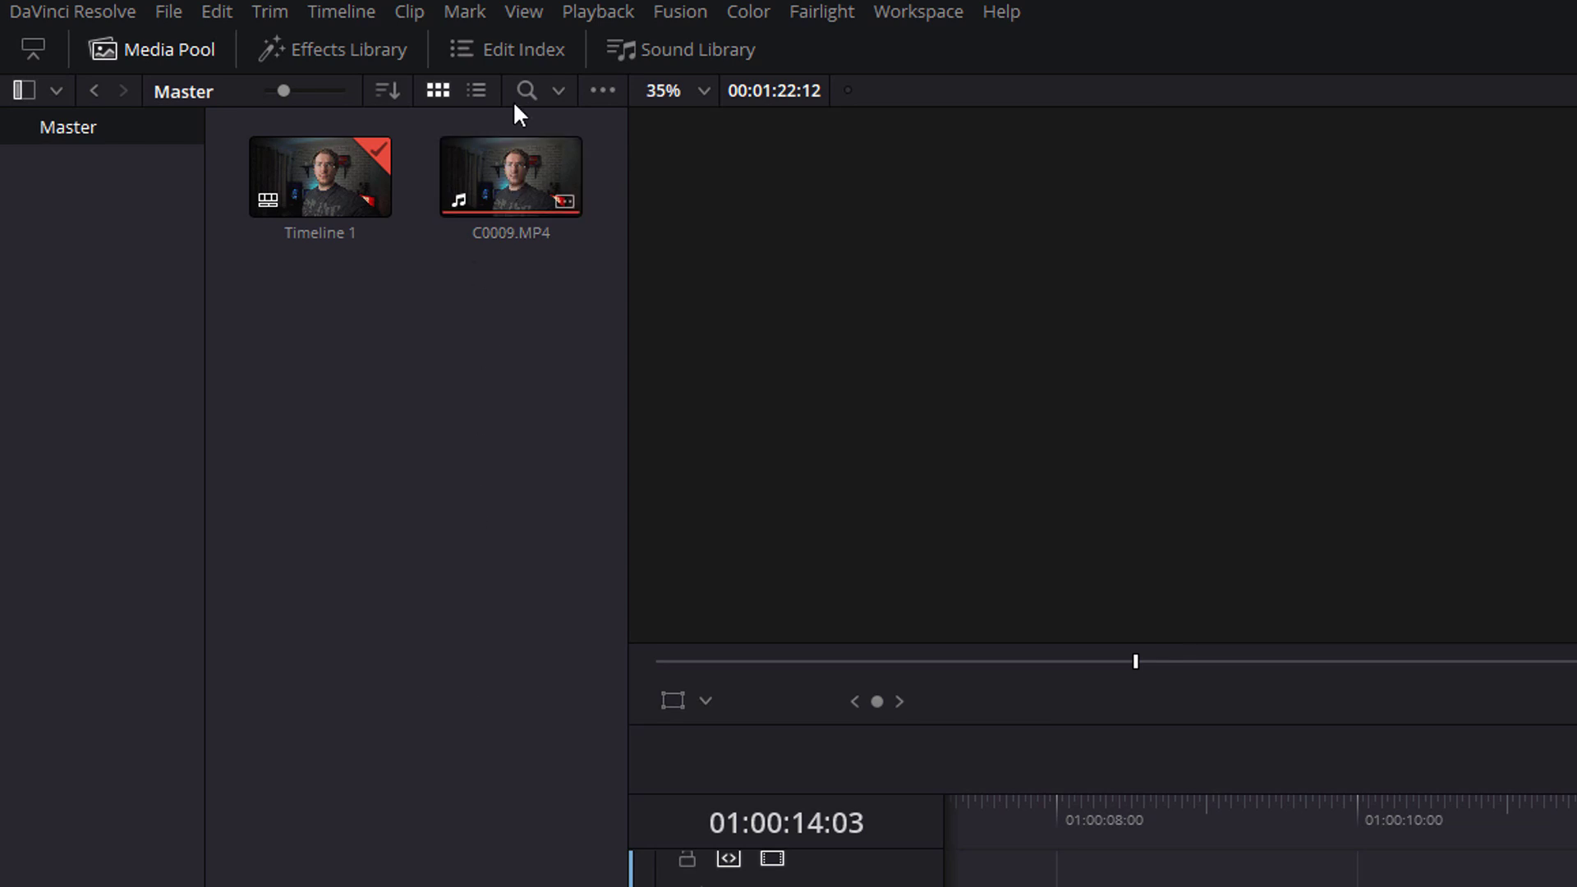
- Show Power Bins in the media pool and open the empty Master power bin
{"action": "left_click", "coordinate": [522, 13]}
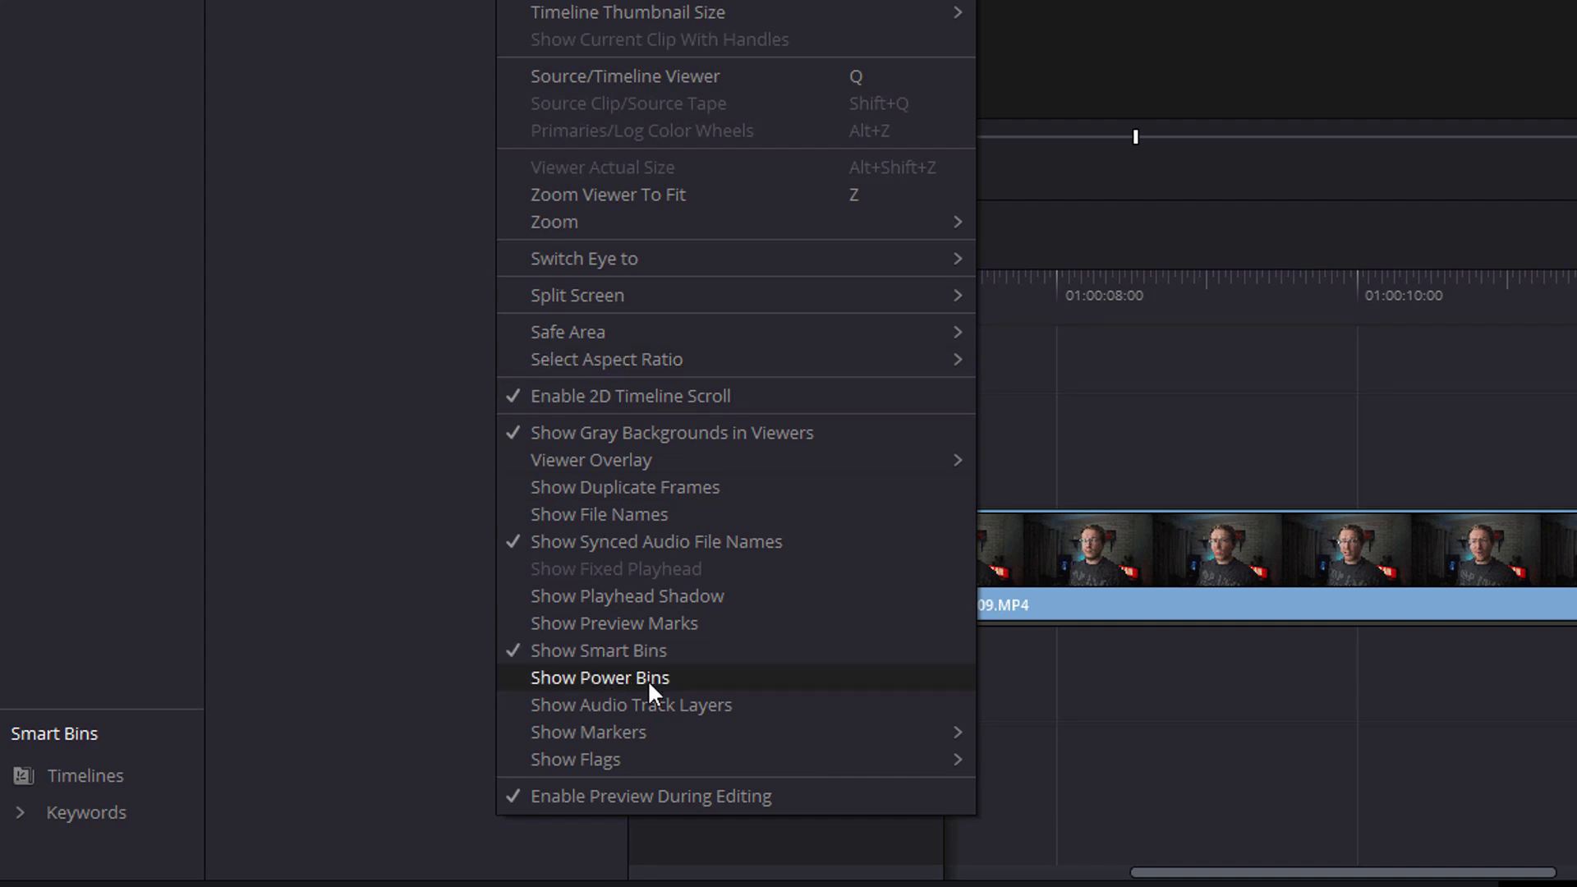
{"action": "left_click", "coordinate": [560, 681]}
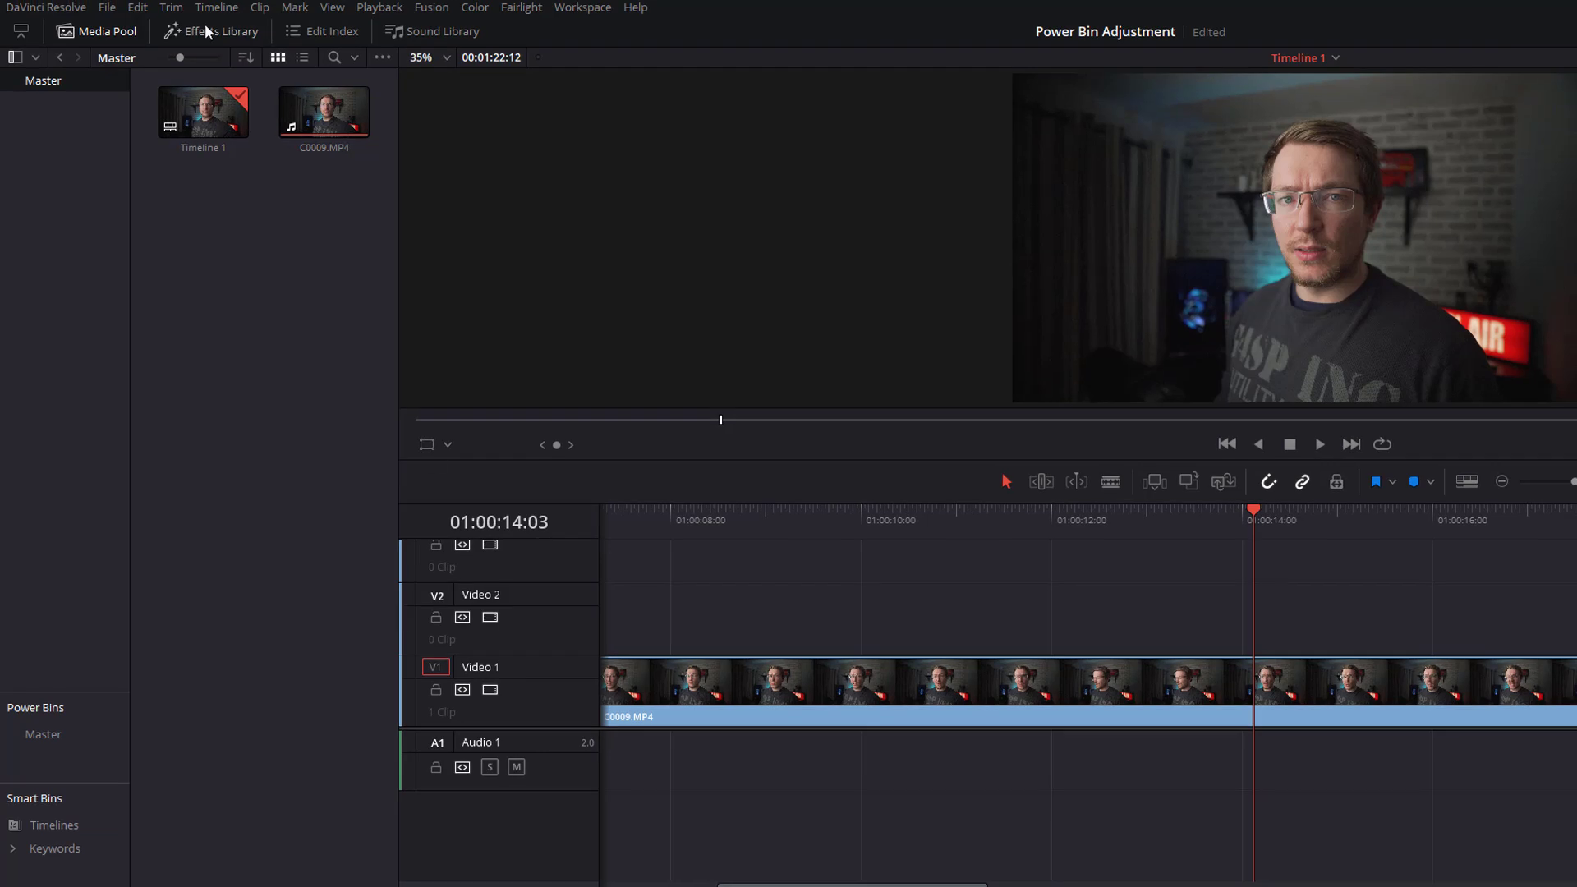
{"action": "left_click", "coordinate": [120, 28]}
{"action": "left_click", "coordinate": [115, 30]}
{"action": "left_click", "coordinate": [45, 735]}
{"action": "left_click_drag", "start_coordinate": [152, 122], "coordinate": [378, 594]}
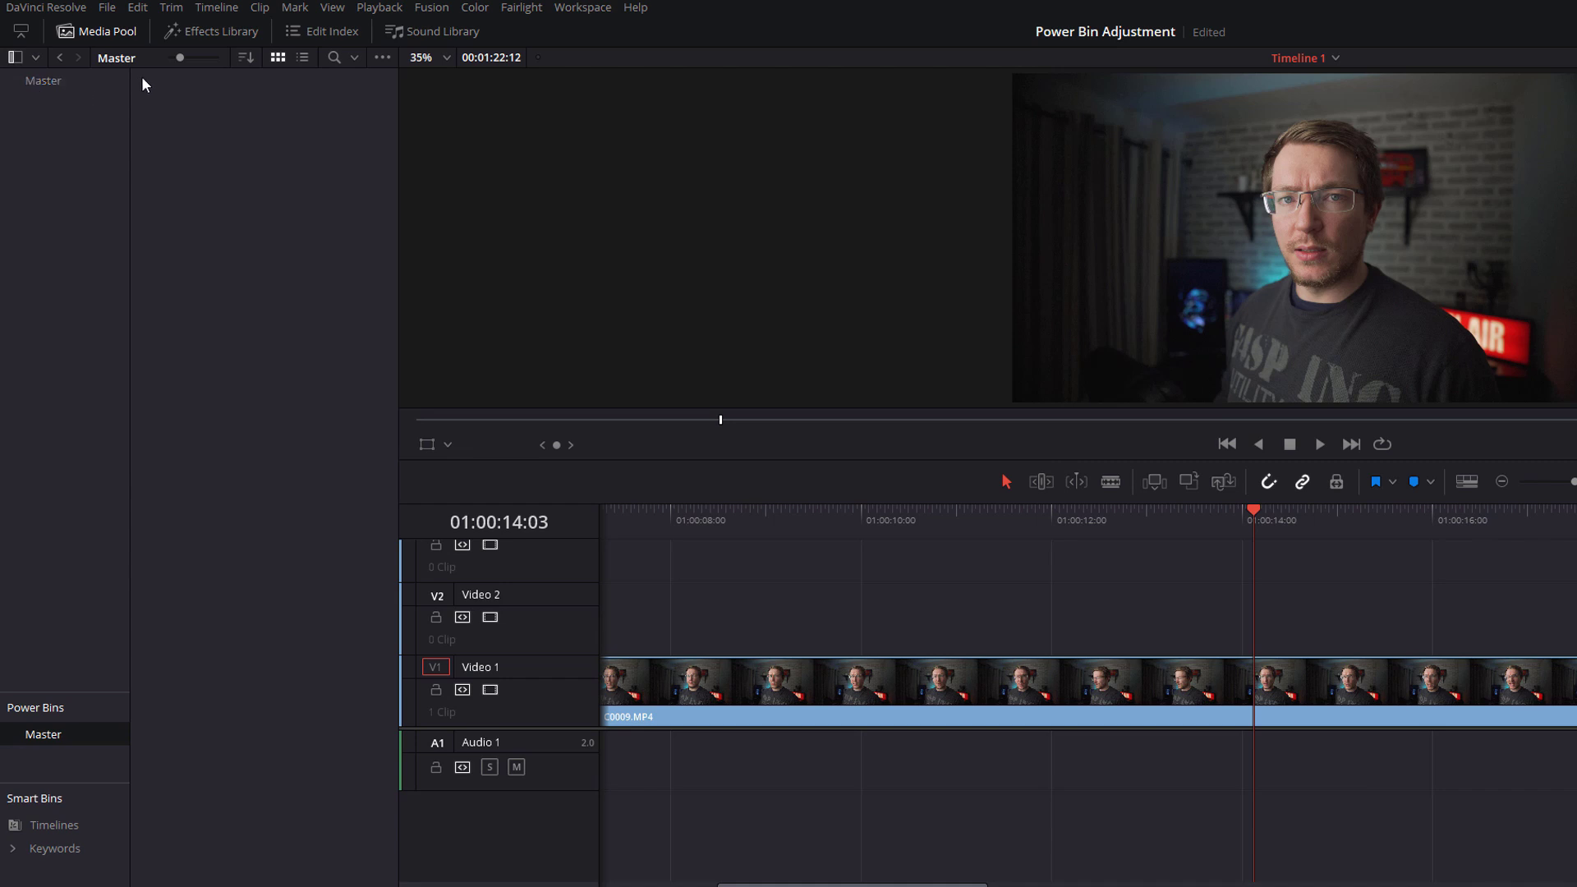
- Add a bin named 'adjustments' in the Master power bin and fit the timeline to the clip
{"action": "right_click", "coordinate": [158, 125]}
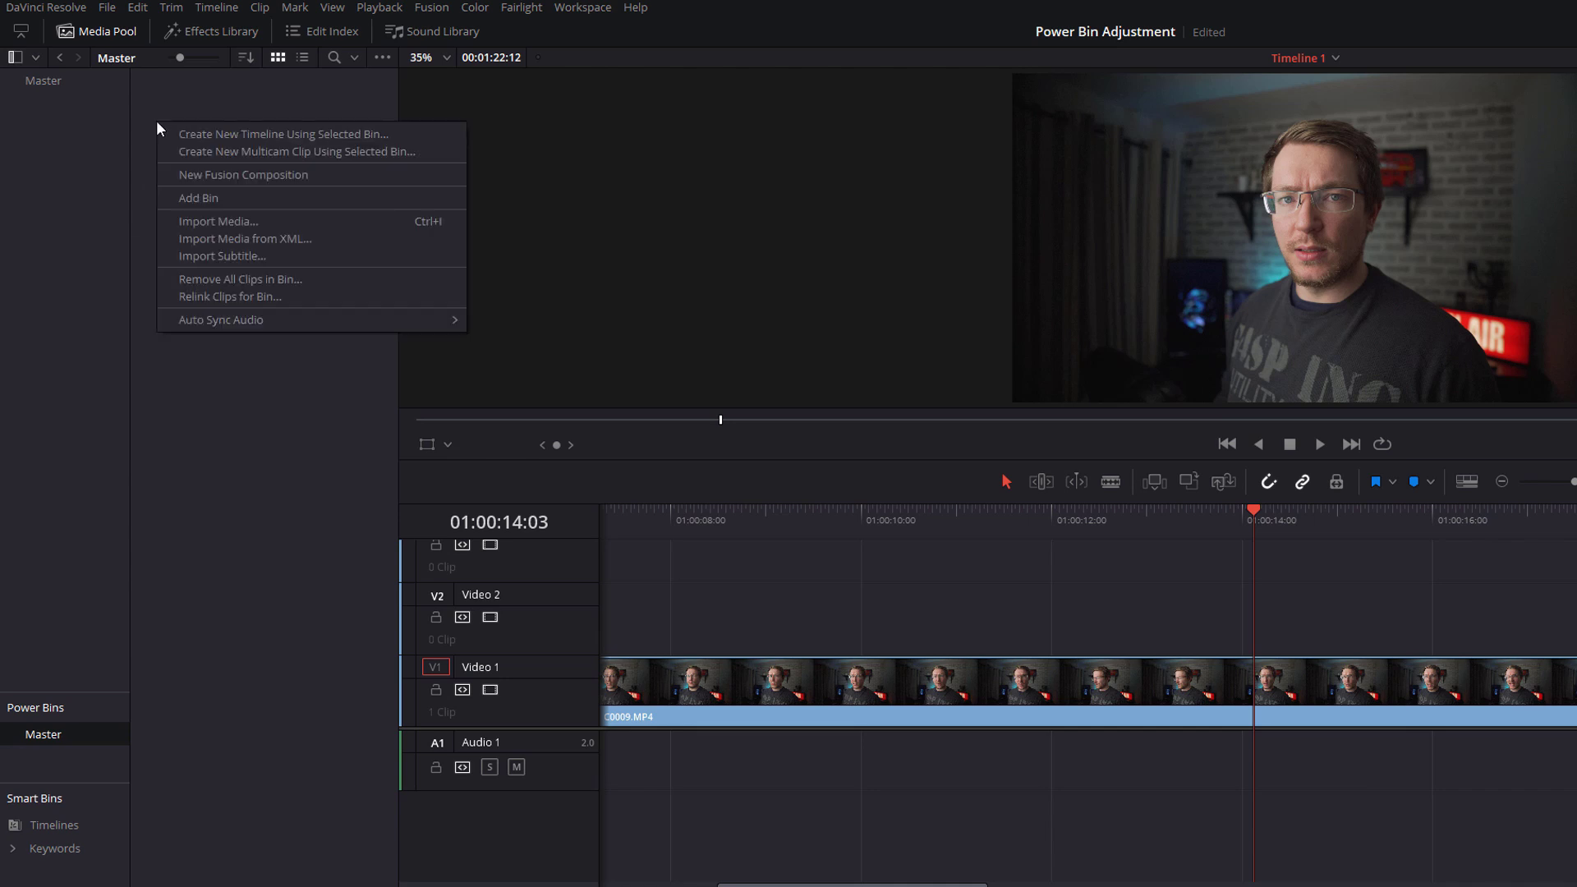
{"action": "left_click", "coordinate": [200, 198]}
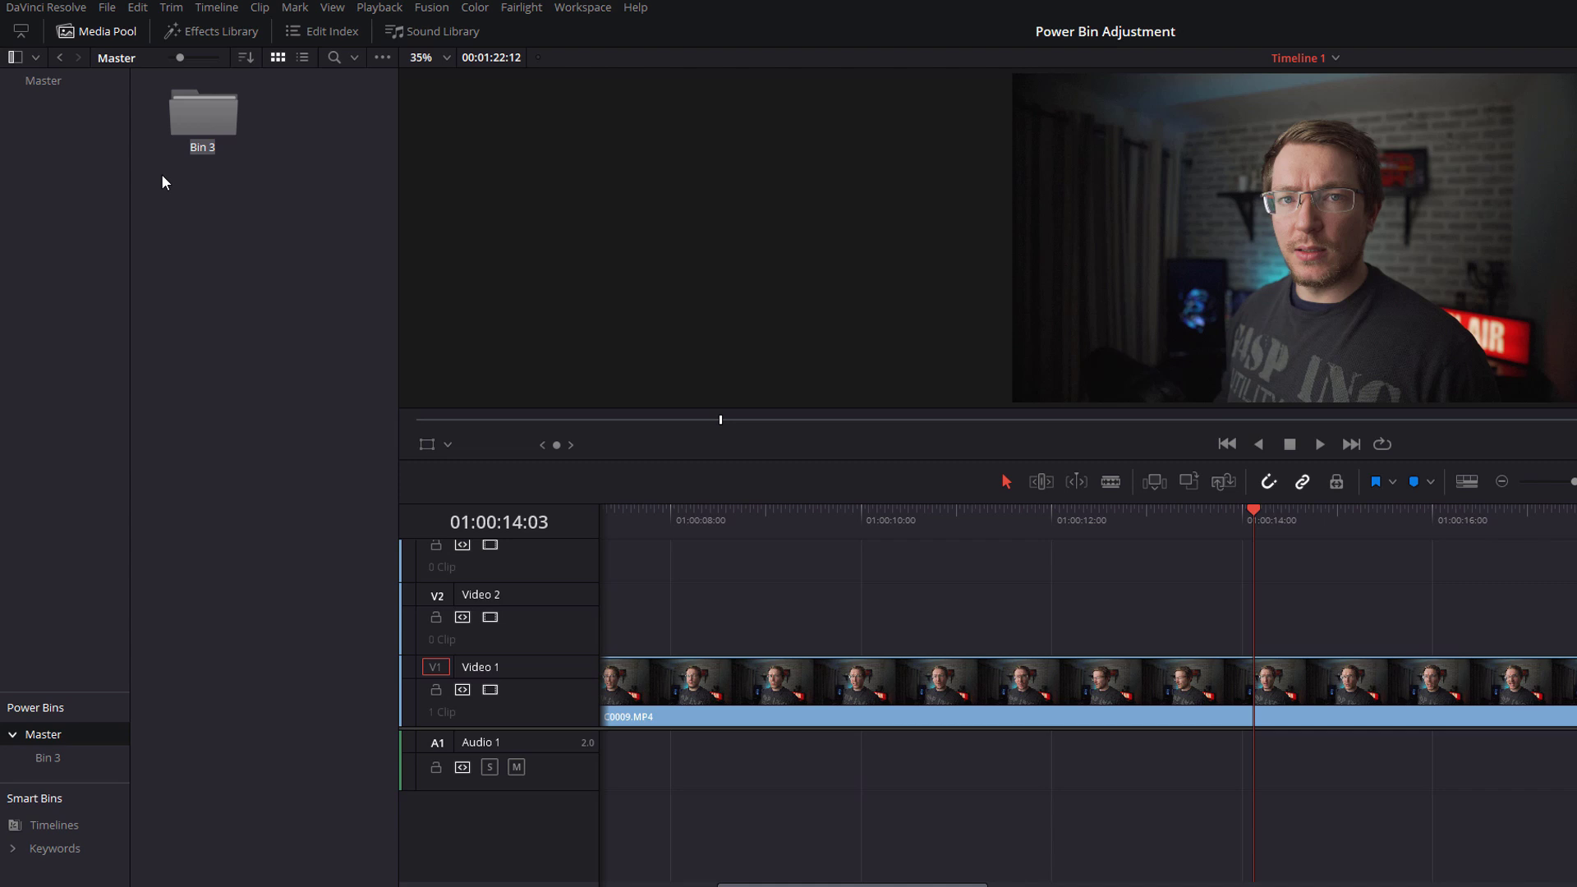
{"action": "type", "text": "adjustments"}
{"action": "key", "text": "Return"}
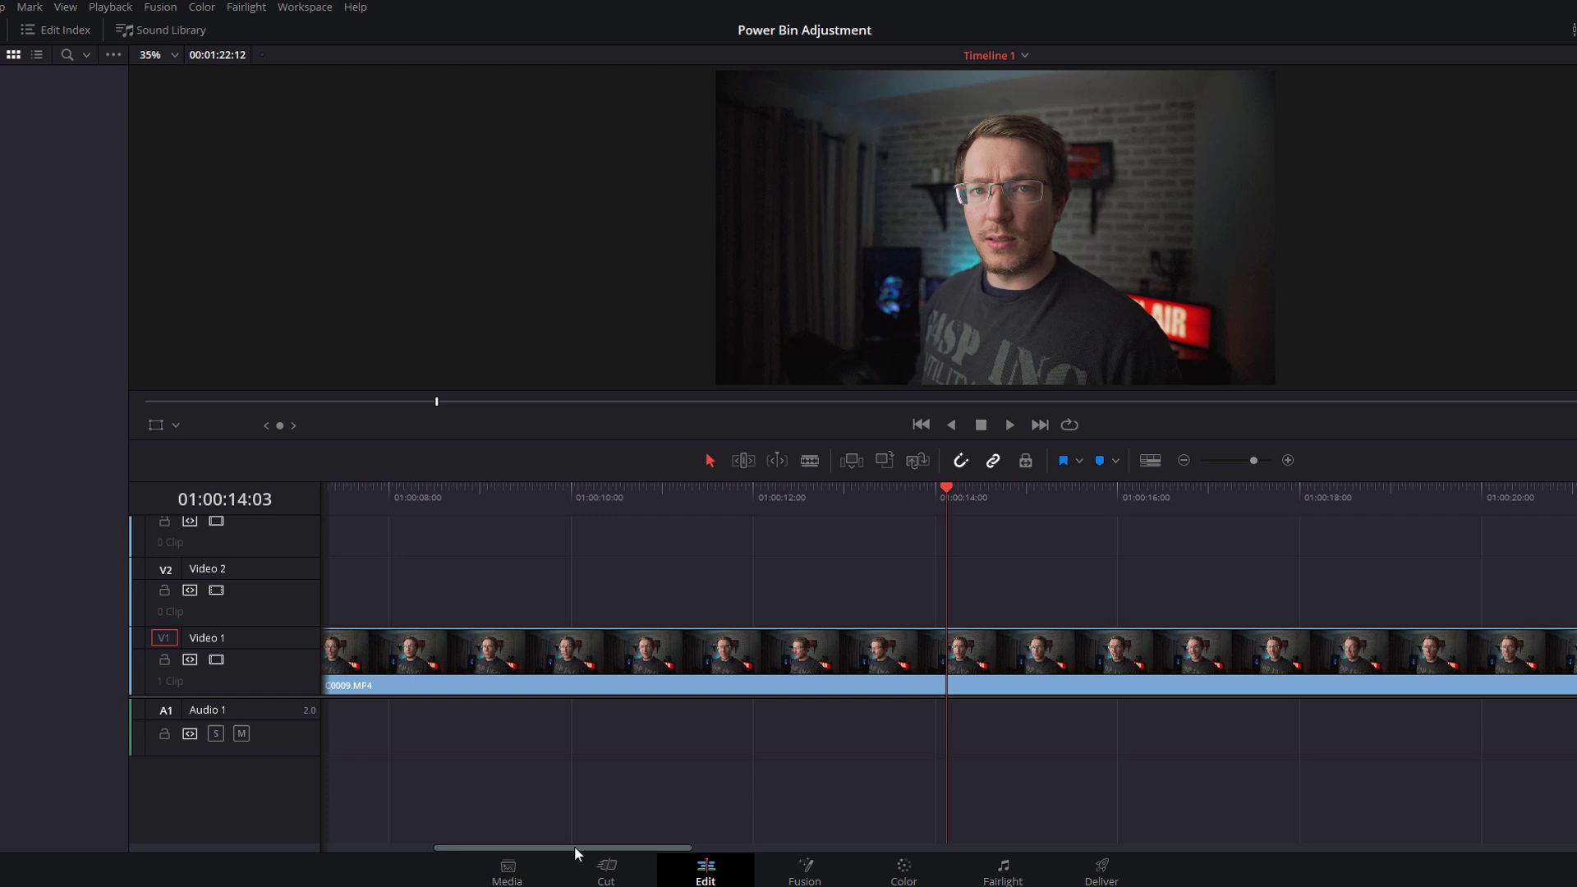
{"action": "key", "text": "shift+z"}
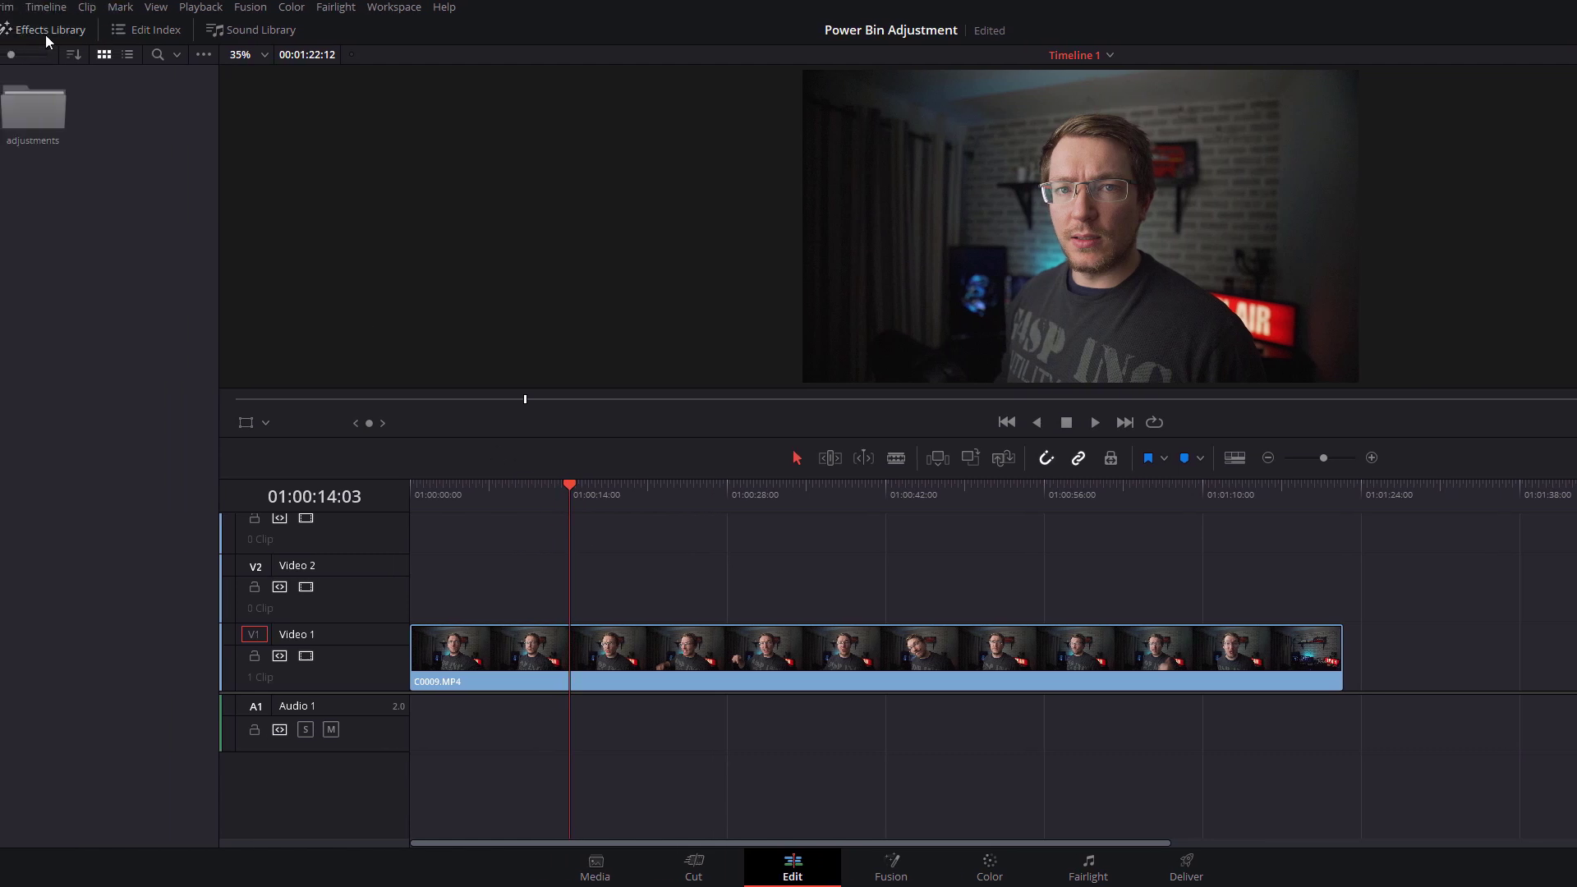
- Place an Adjustment Clip on Video 2 from about 01:00:14 to 01:00:42
{"action": "left_click", "coordinate": [48, 31]}
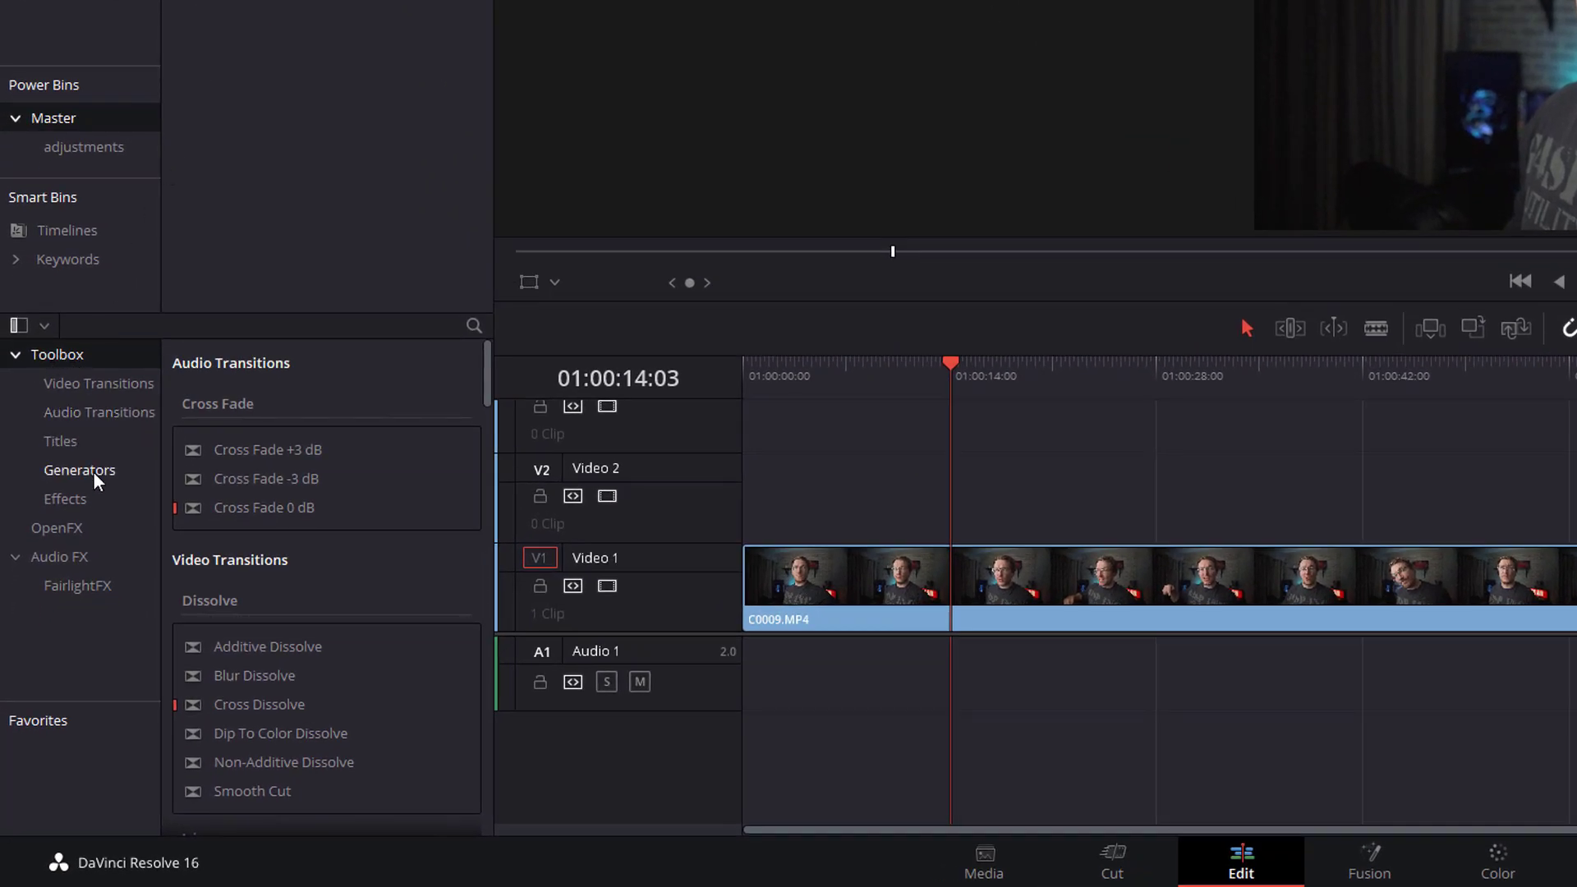
{"action": "left_click", "coordinate": [78, 505]}
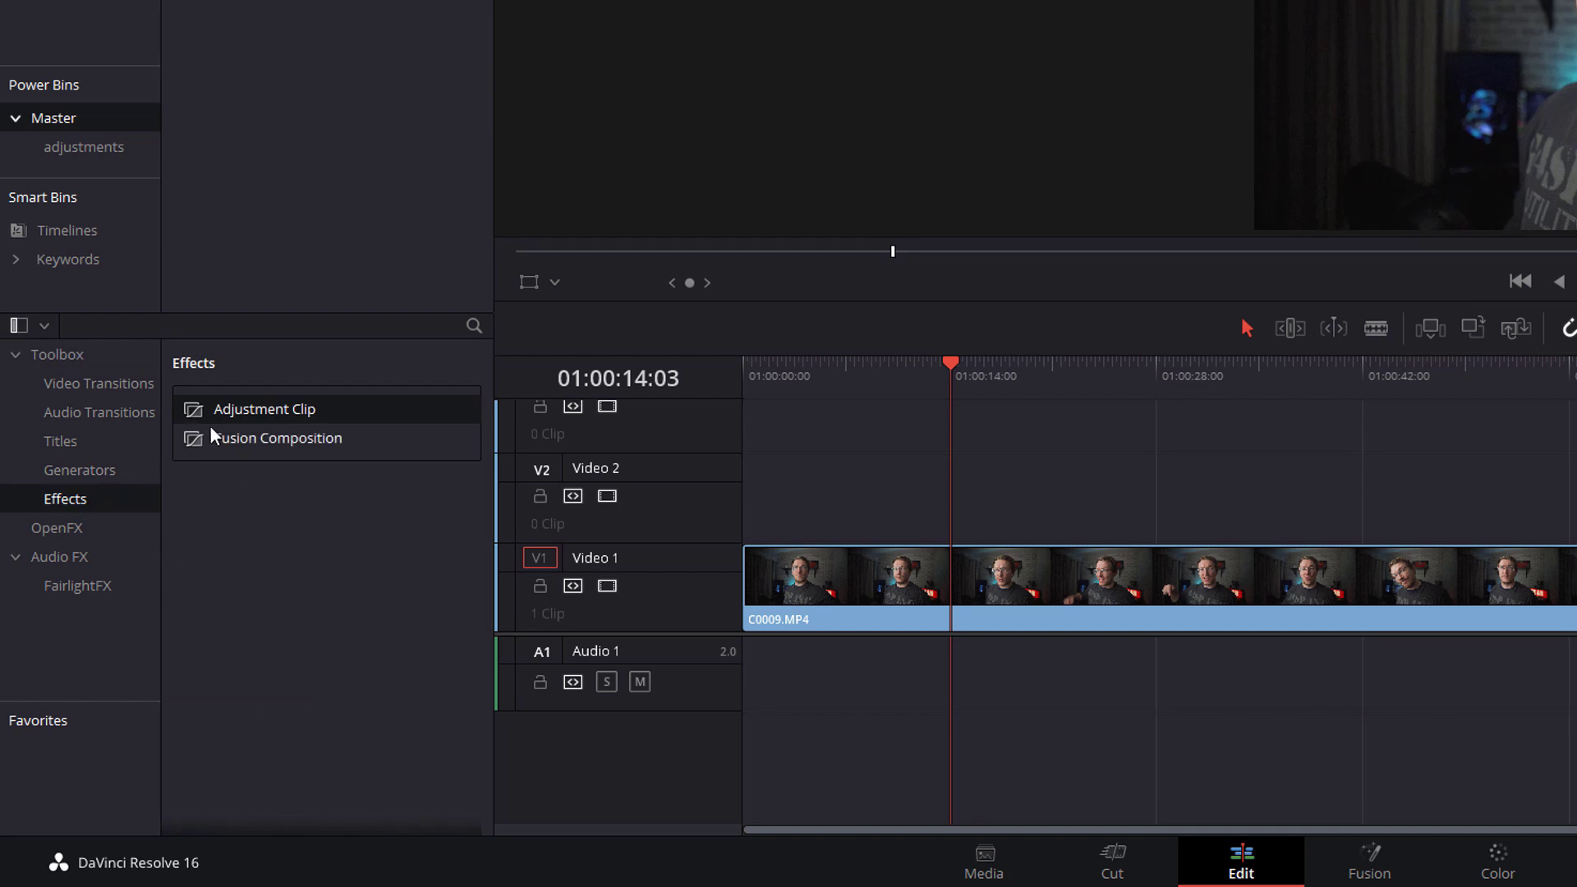
{"action": "left_click_drag", "start_coordinate": [244, 419], "coordinate": [1368, 490]}
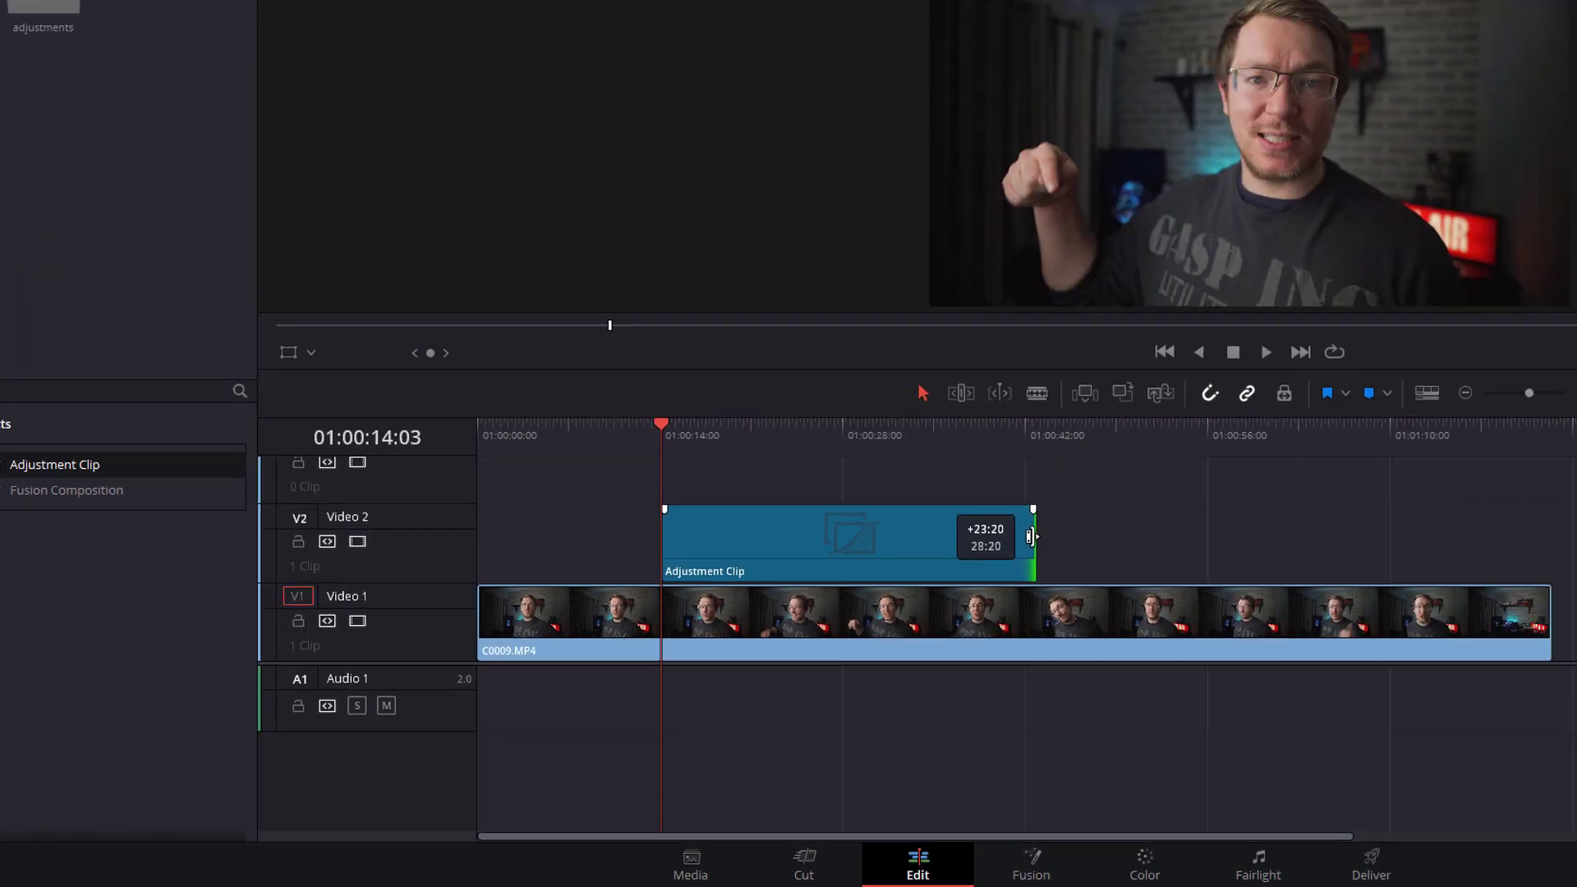
{"action": "left_click_drag", "start_coordinate": [1031, 537], "coordinate": [1031, 537]}
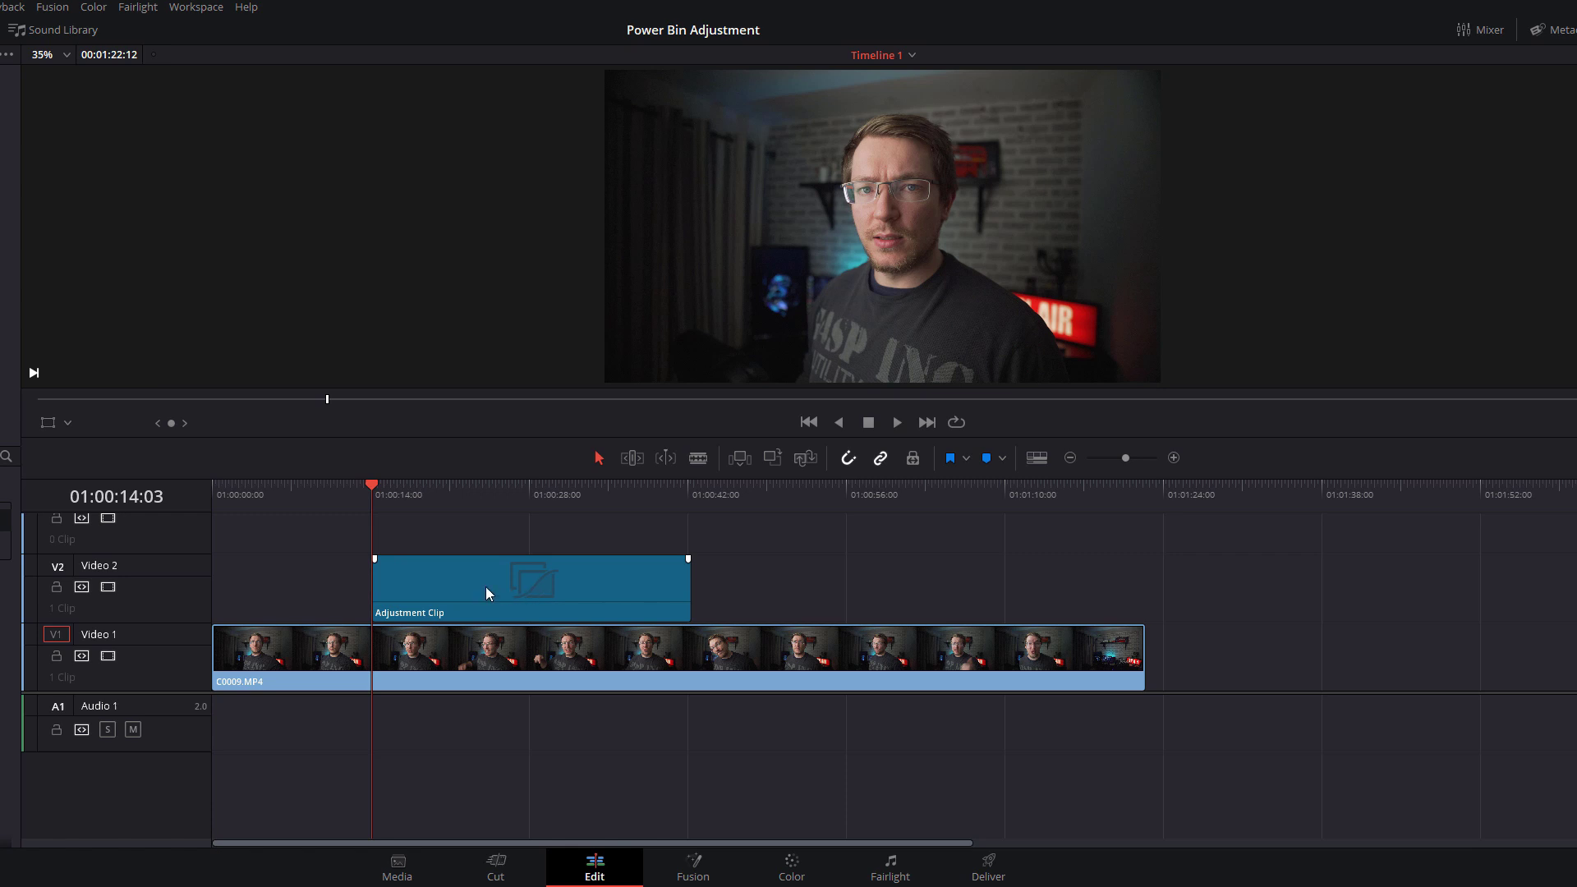
- Grade the adjustment clip with the C15 (teal orange) LUT, contrast 1.042 and gain 1.09
{"action": "left_click", "coordinate": [801, 877]}
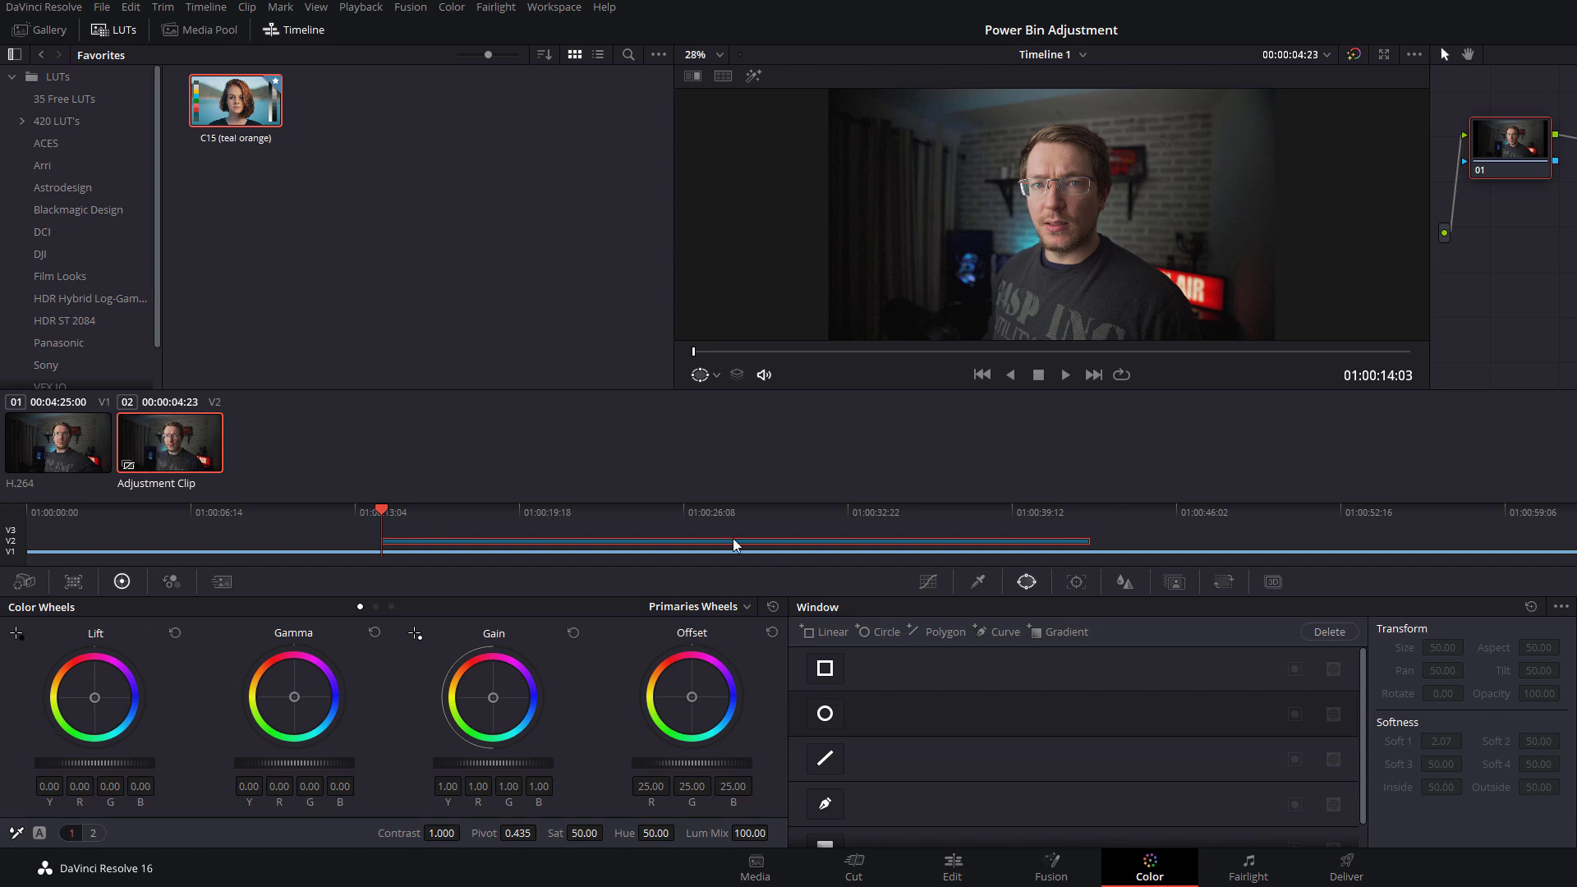
{"action": "left_click_drag", "start_coordinate": [446, 832], "coordinate": [486, 832]}
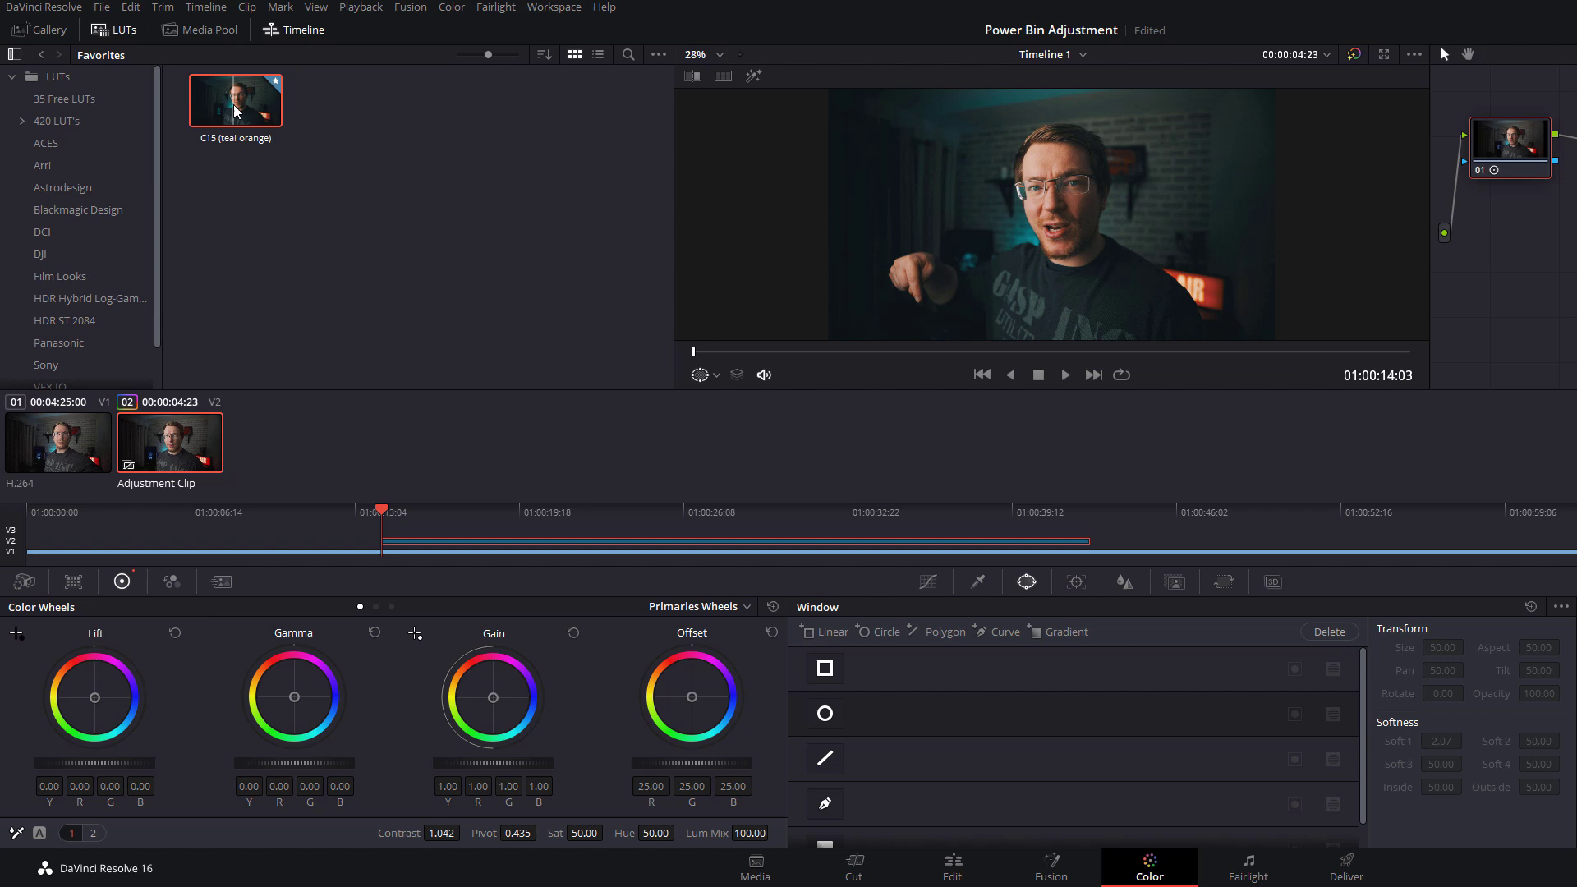
{"action": "double_click", "coordinate": [235, 112]}
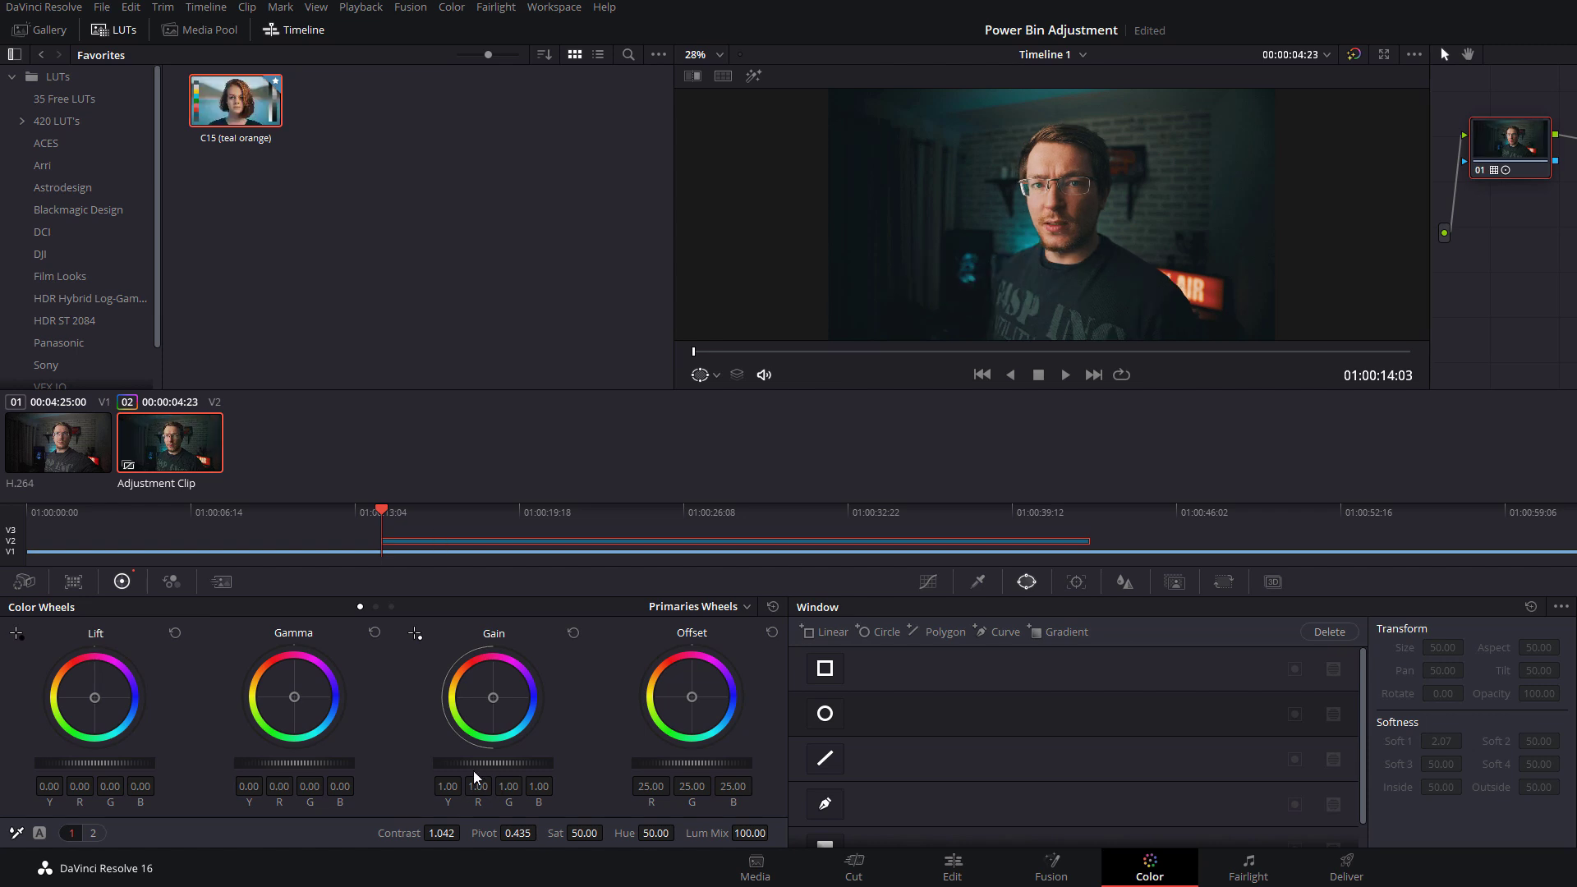
{"action": "left_click_drag", "start_coordinate": [481, 763], "coordinate": [505, 763]}
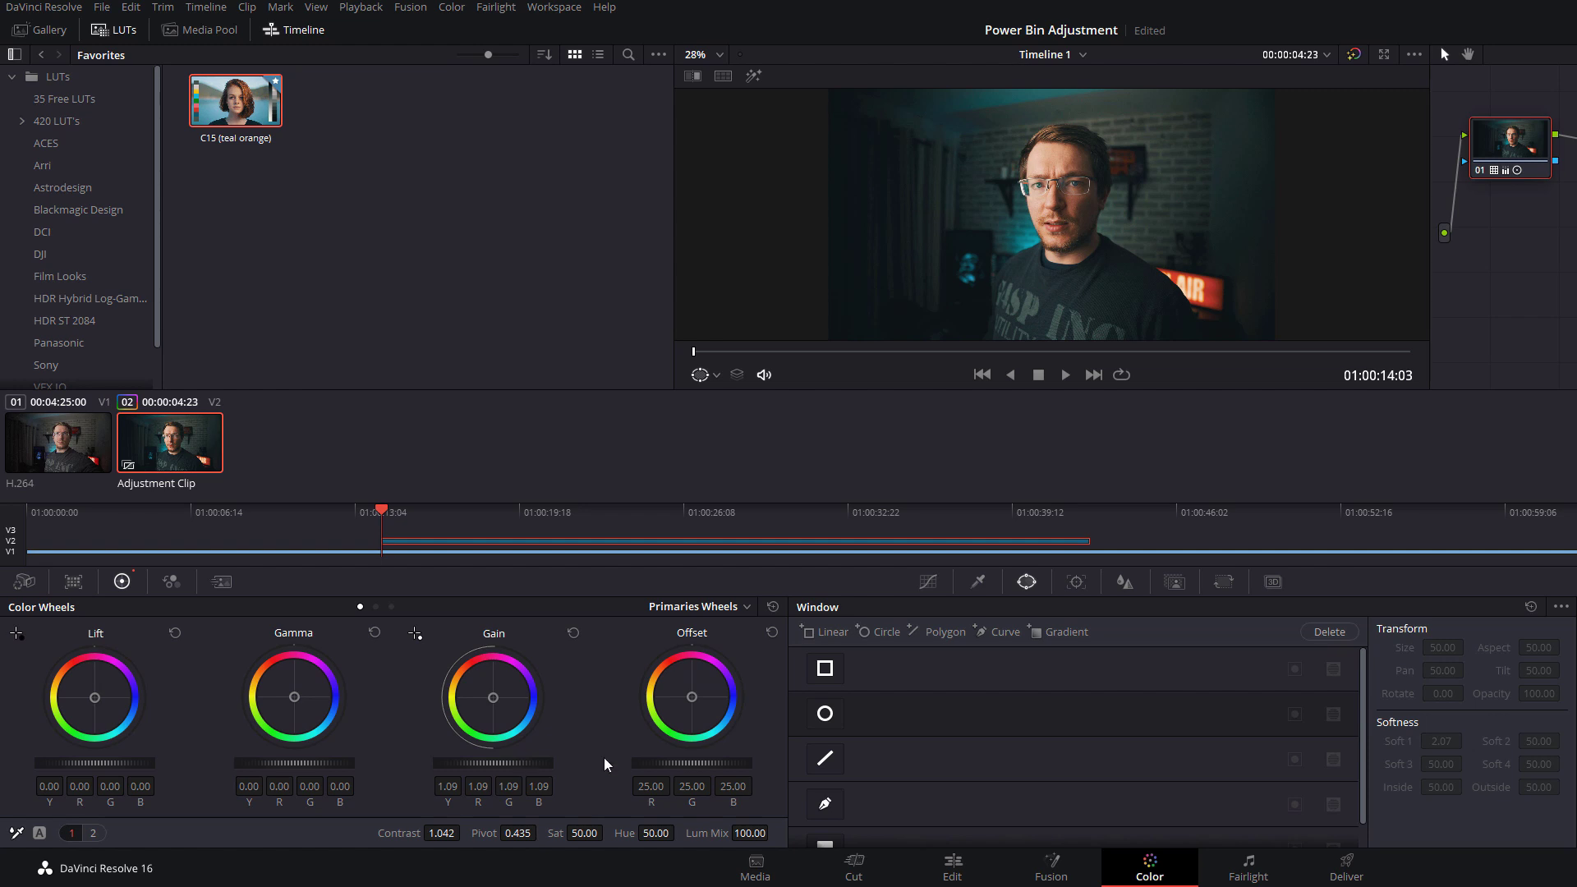
- Rename the graded adjustment clip 'studio colour' and save it into the adjustments power bin
{"action": "left_click", "coordinate": [954, 871]}
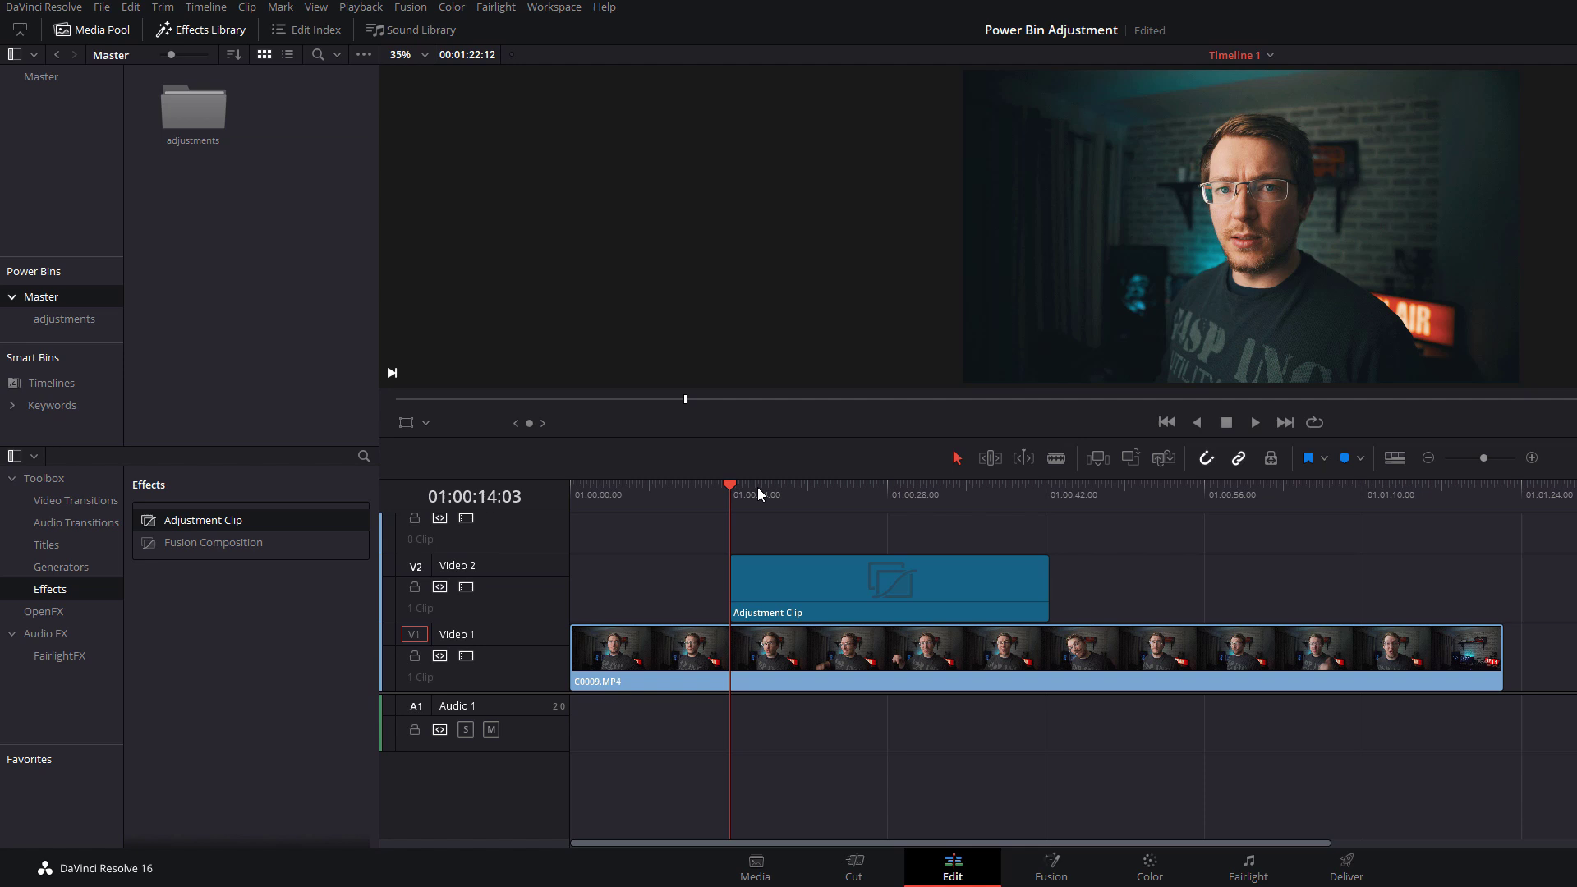
{"action": "left_click_drag", "start_coordinate": [757, 486], "coordinate": [900, 491]}
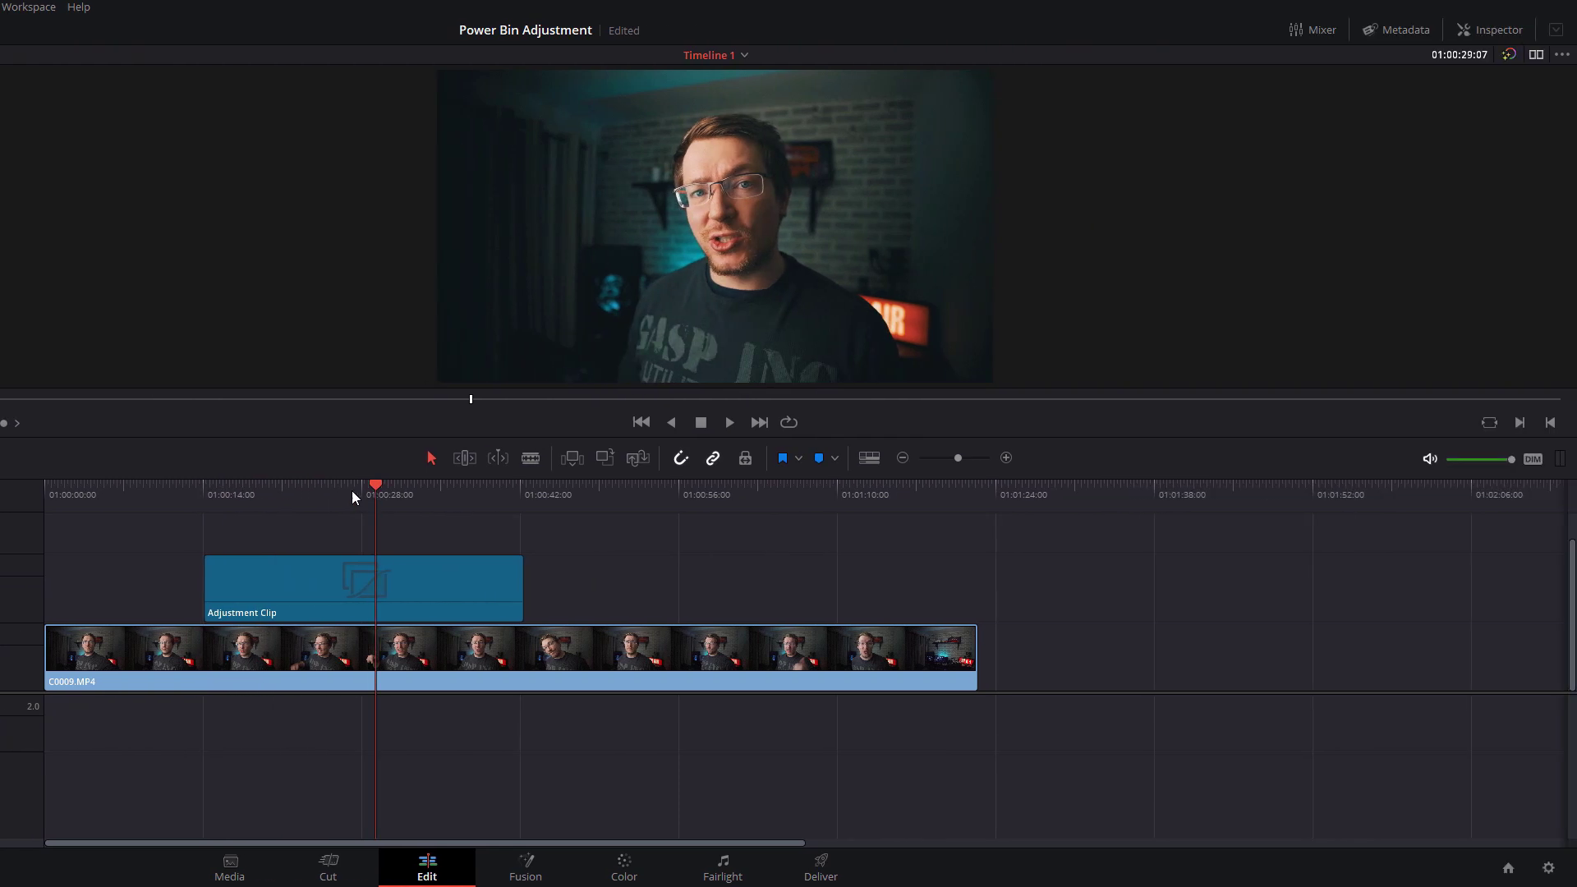
{"action": "left_click", "coordinate": [271, 579]}
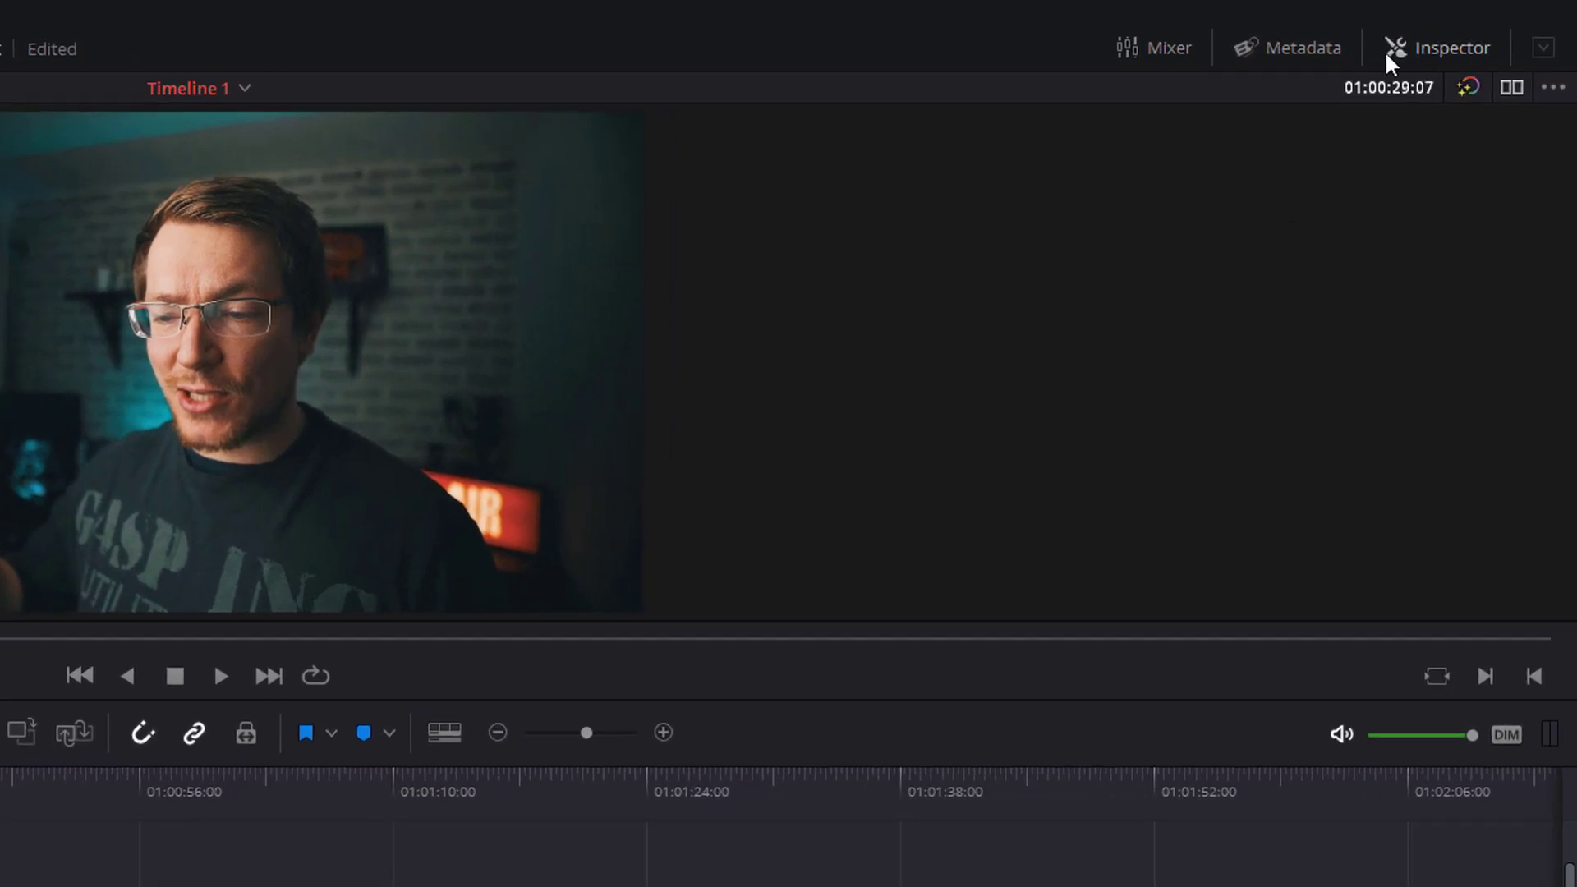
{"action": "left_click", "coordinate": [1444, 59]}
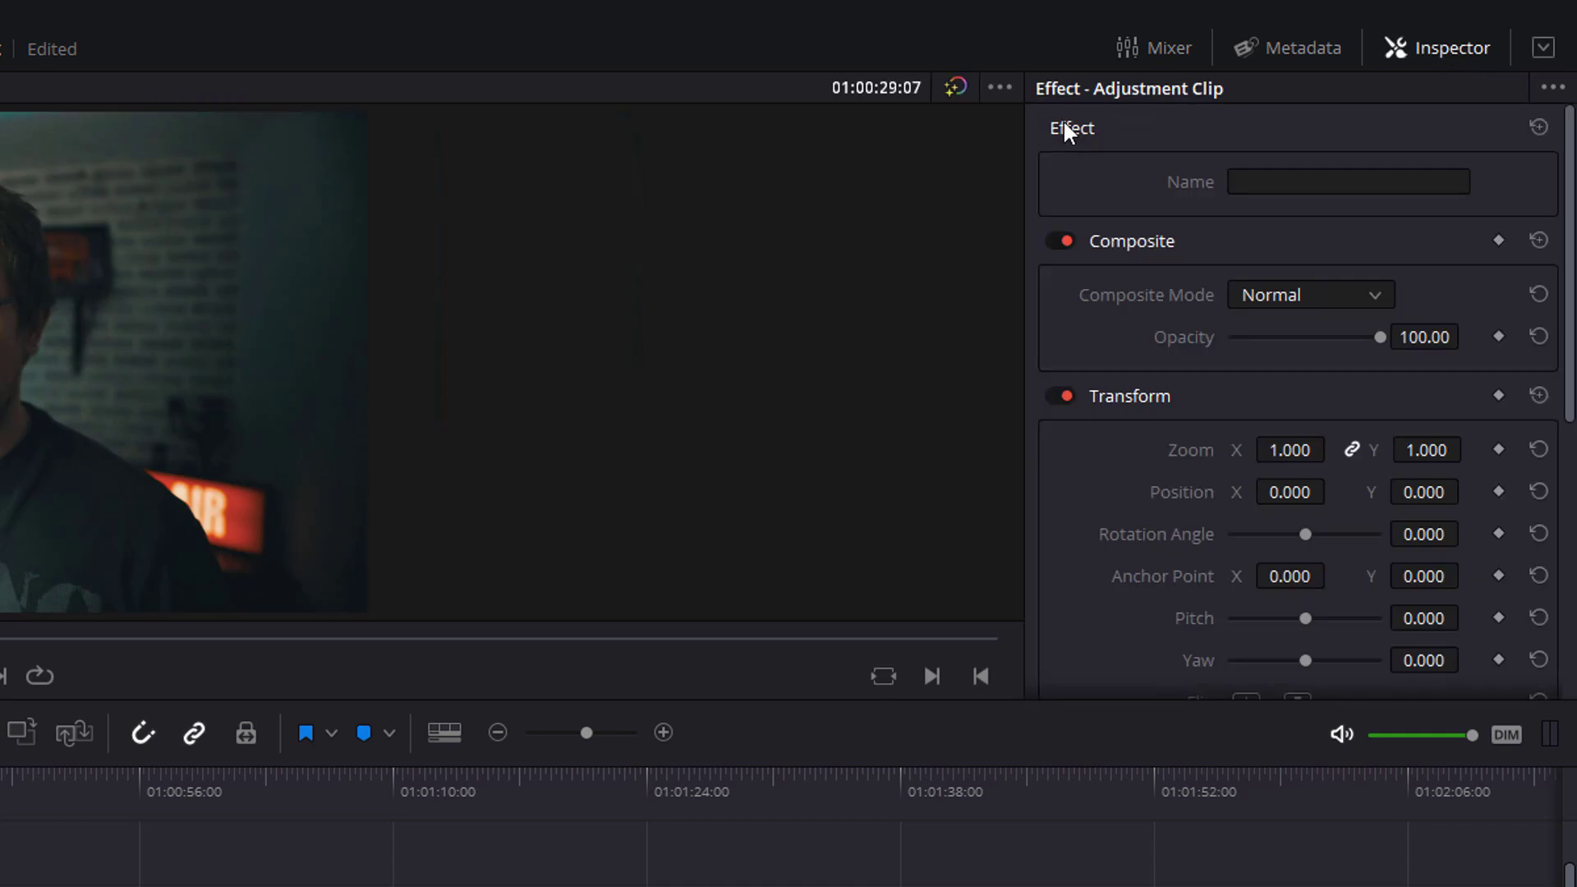
{"action": "left_click", "coordinate": [1319, 186]}
{"action": "type", "text": "studi"}
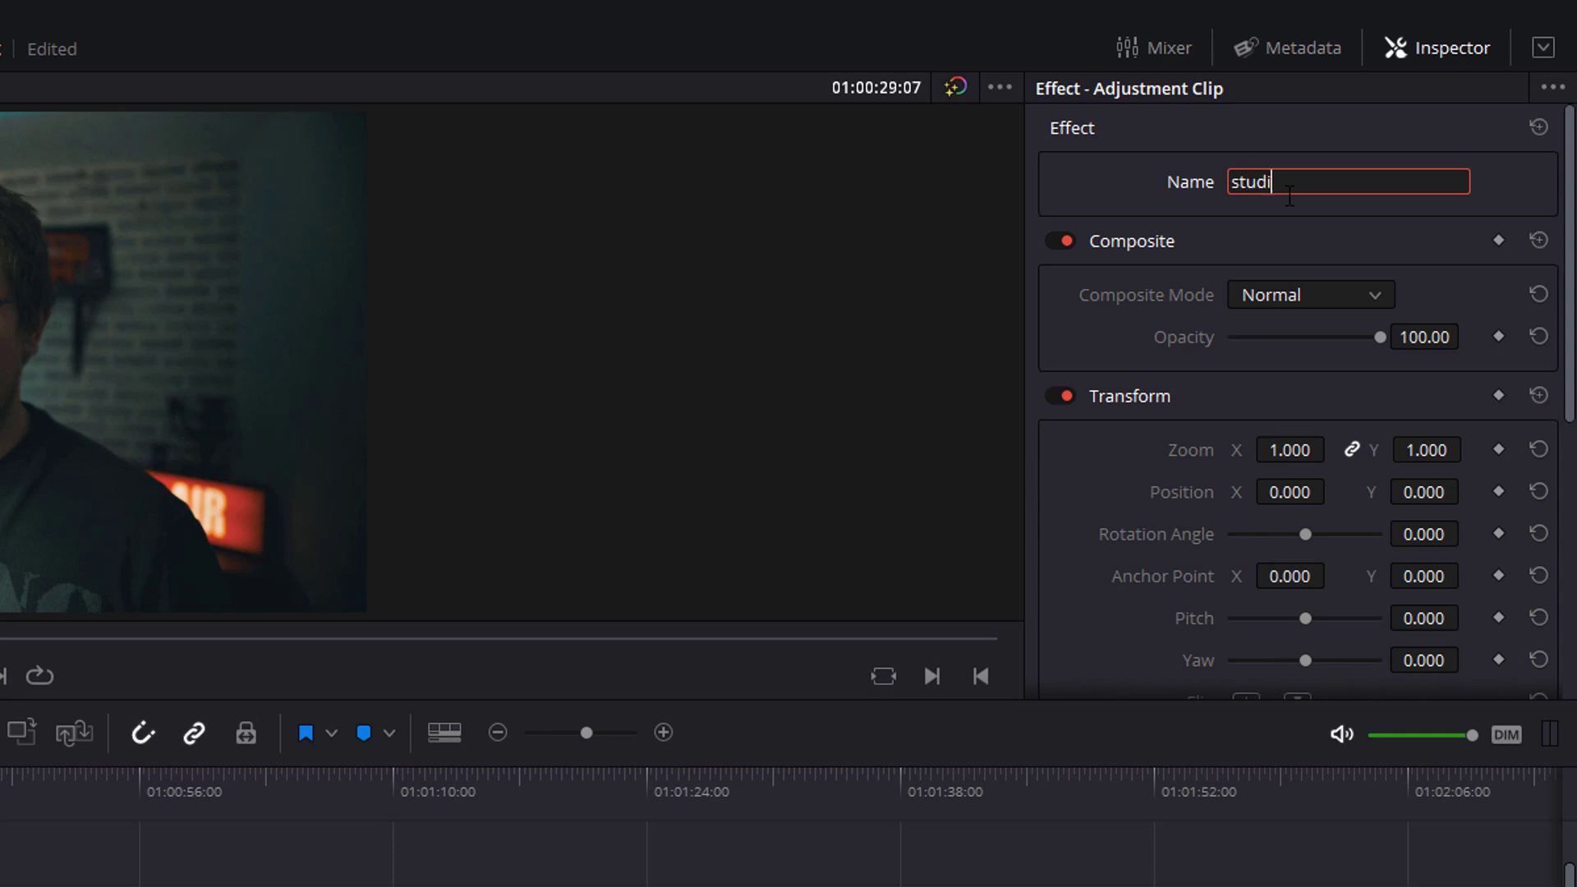
{"action": "type", "text": "o colour"}
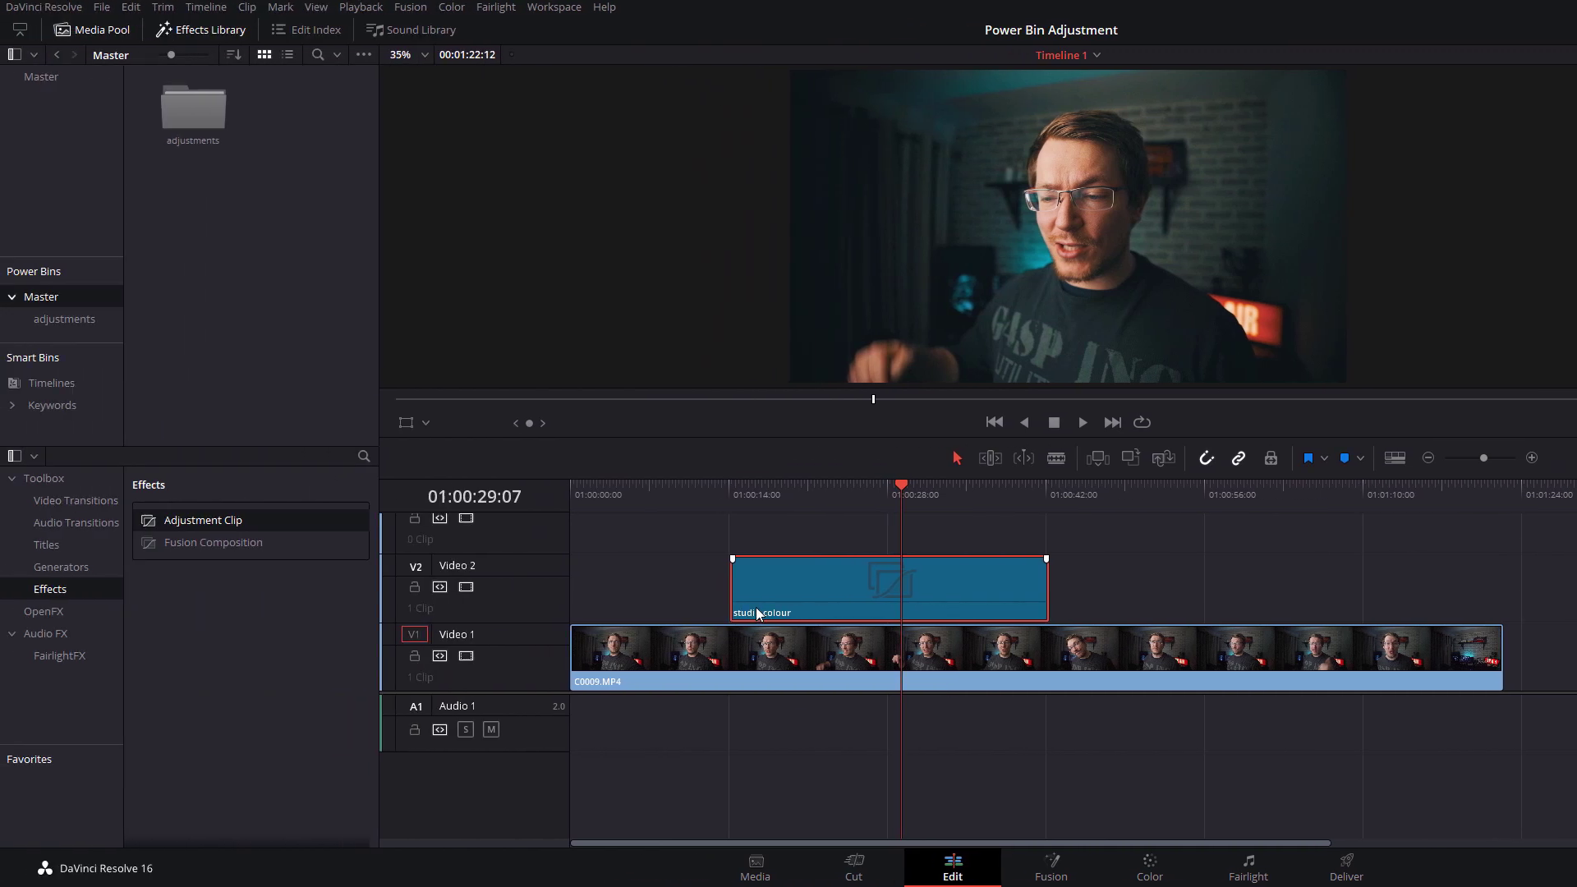
{"action": "left_click_drag", "start_coordinate": [810, 584], "coordinate": [183, 116]}
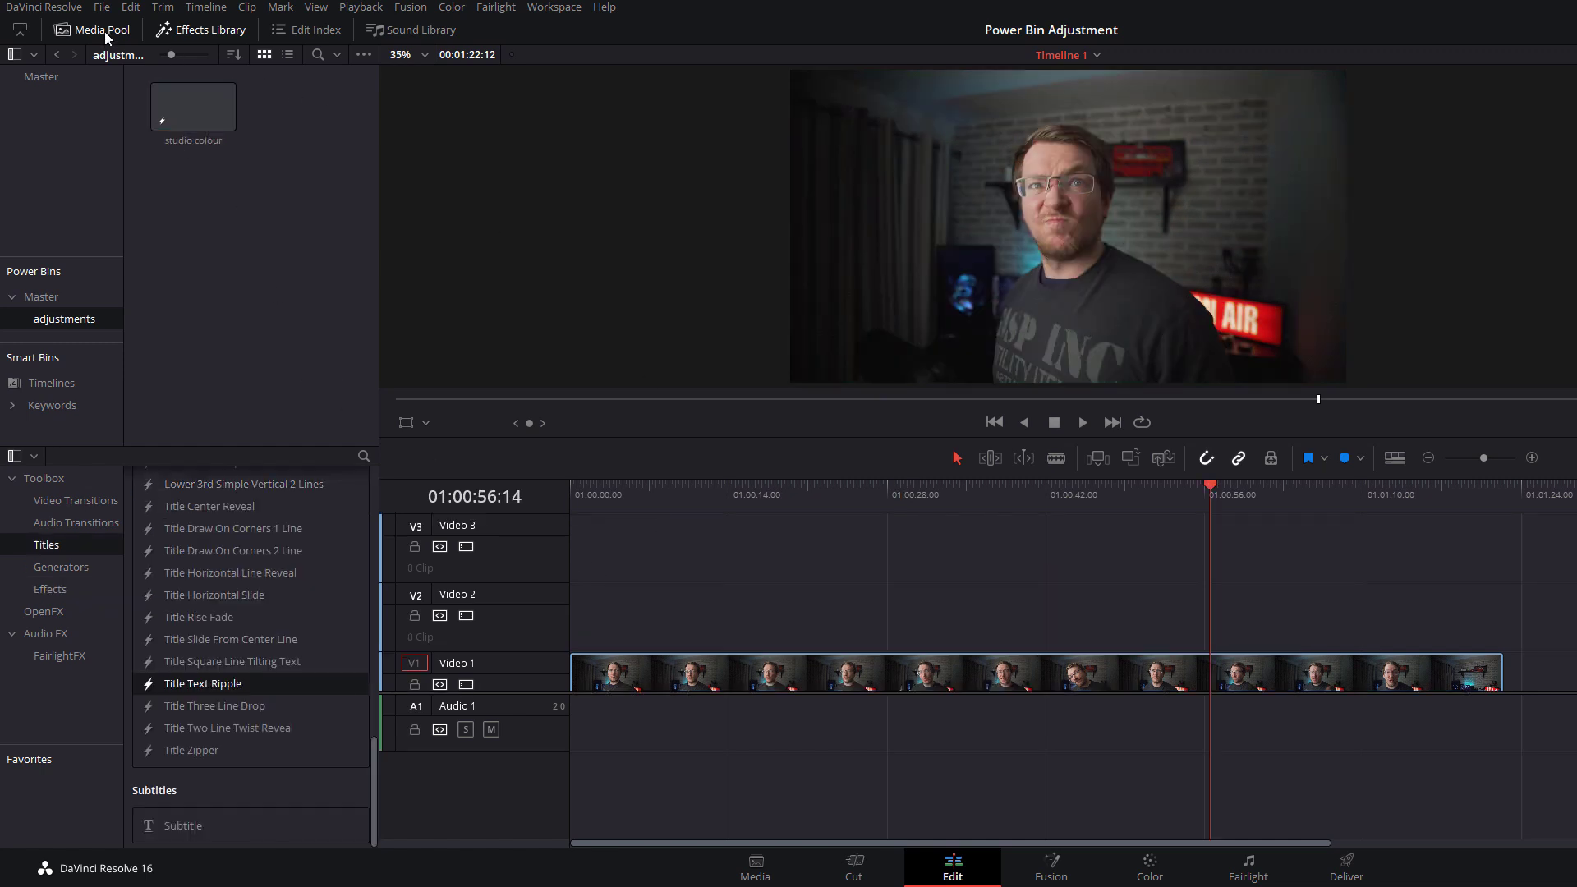
- Create a new project, Untitled Project 15
{"action": "left_click", "coordinate": [101, 7]}
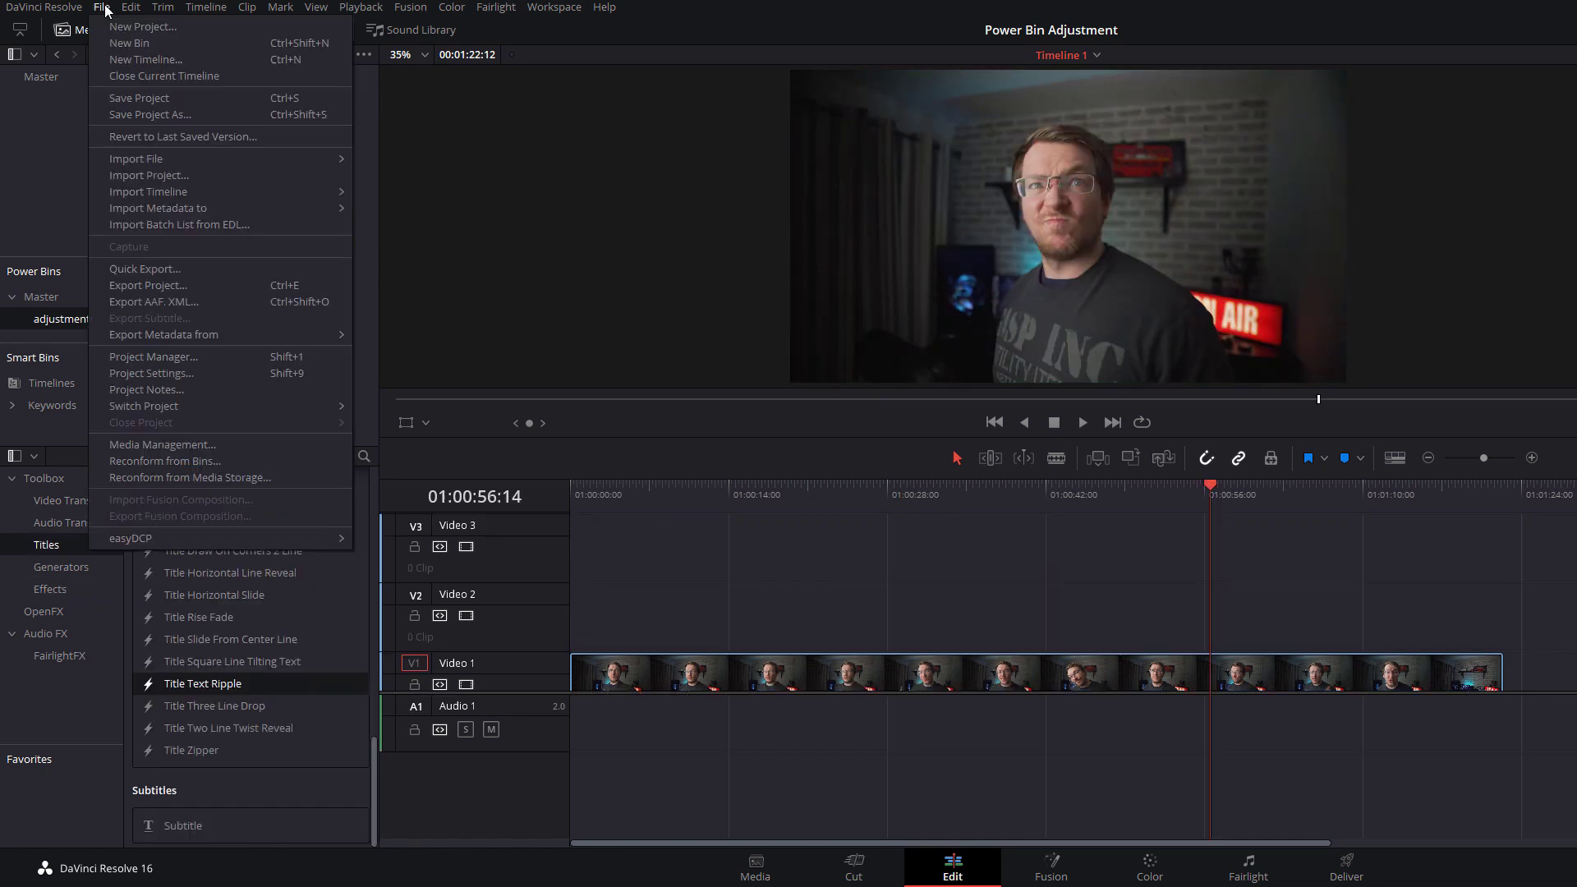
{"action": "key", "text": "Escape"}
{"action": "key", "text": "ctrl+n"}
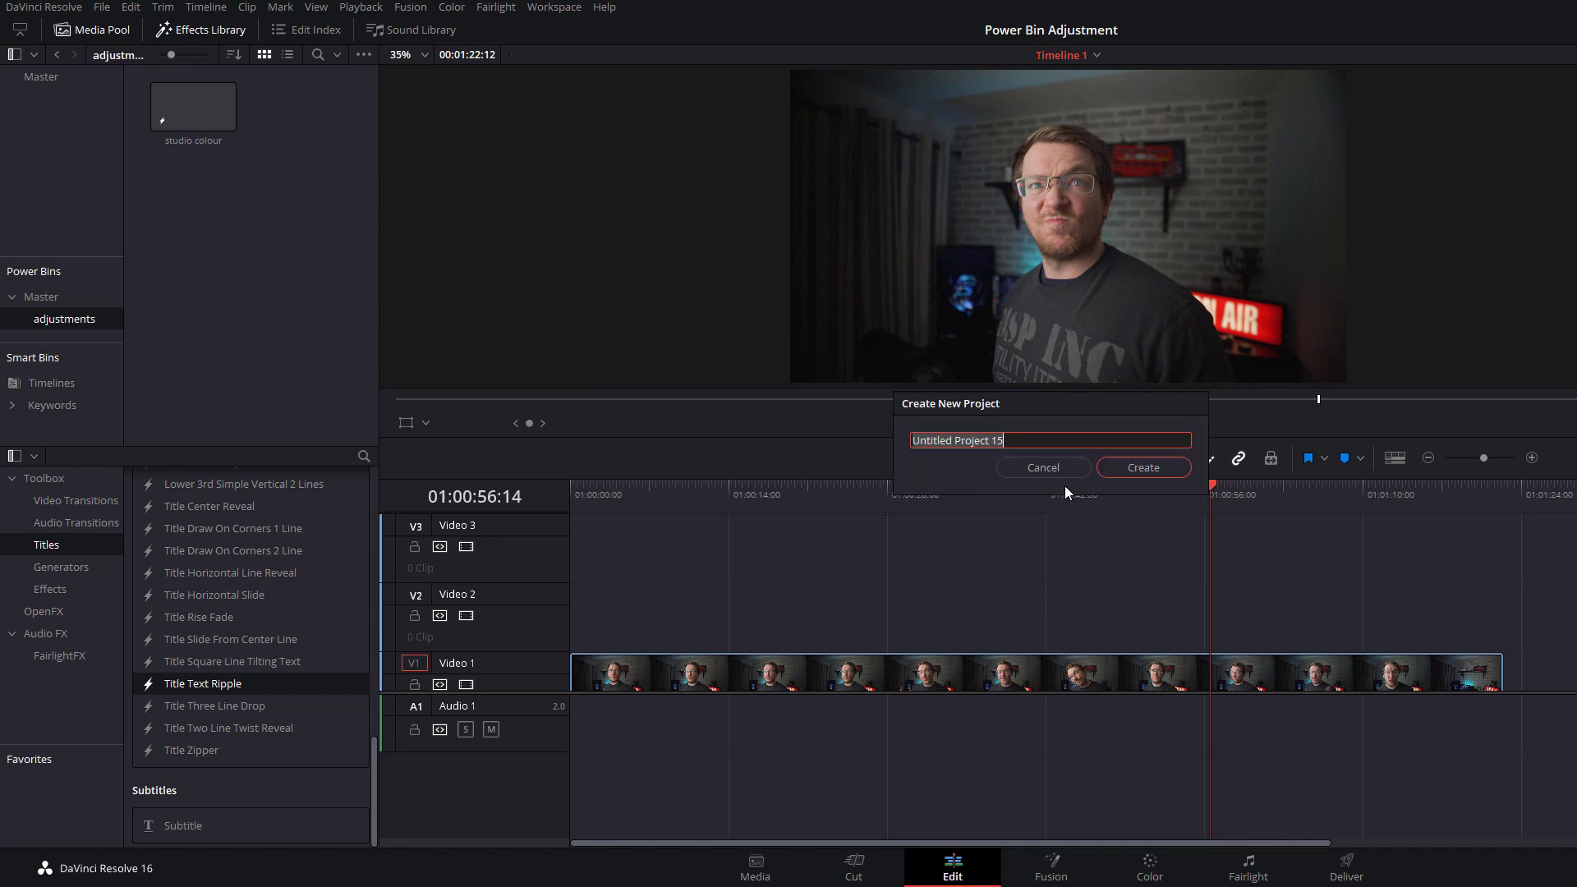
{"action": "left_click", "coordinate": [1166, 472]}
- Import C0009.MP4 onto a new timeline and place studio colour from the adjustments power bin above it
{"action": "right_click", "coordinate": [159, 193]}
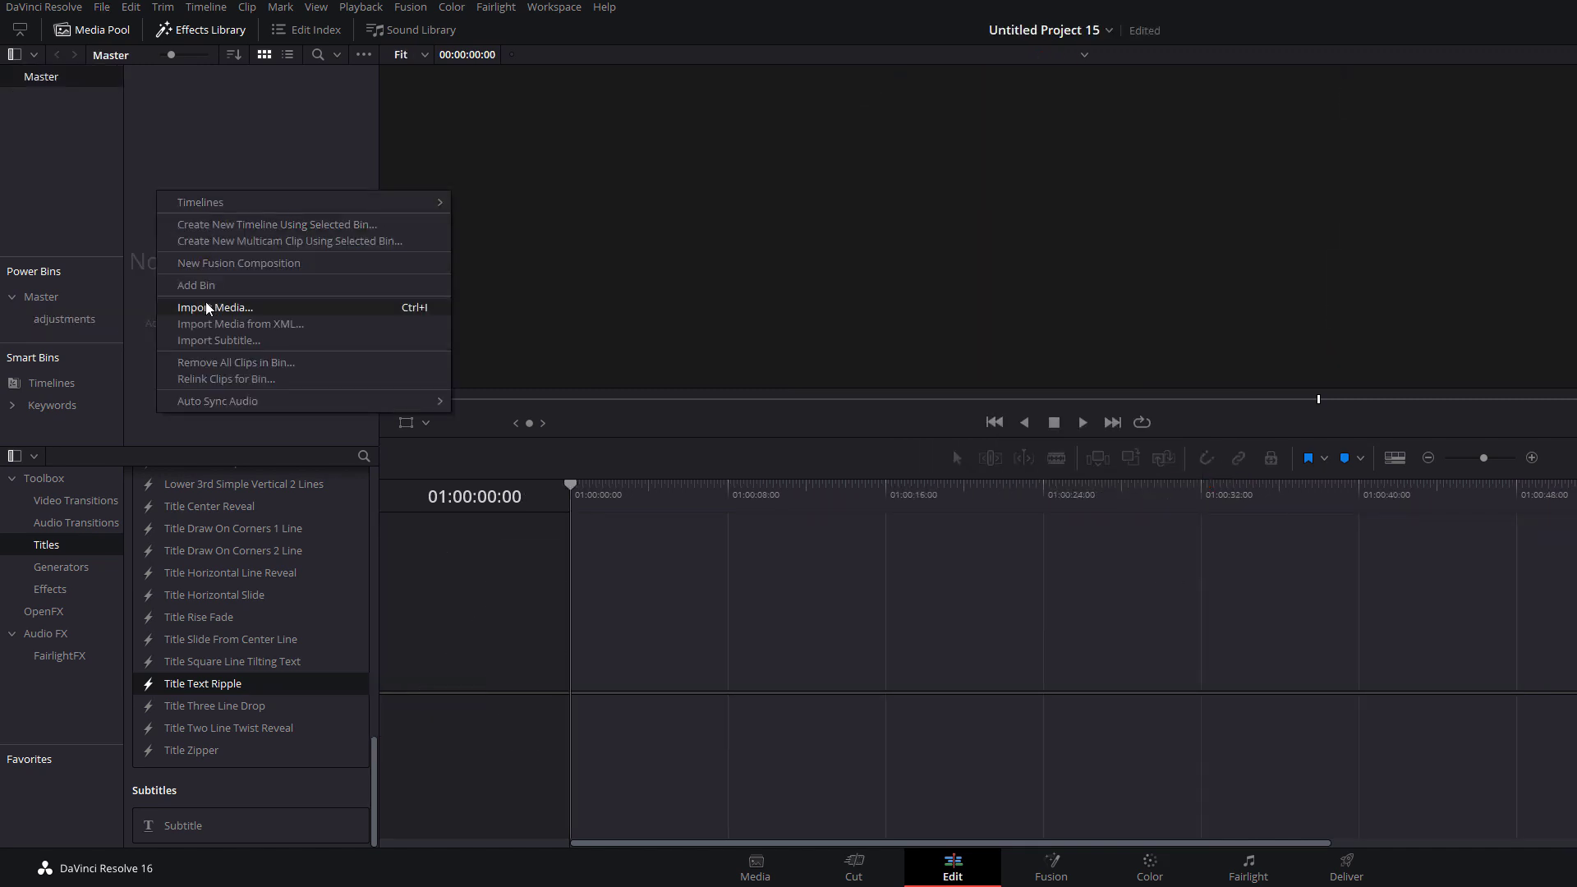
{"action": "left_click", "coordinate": [206, 305]}
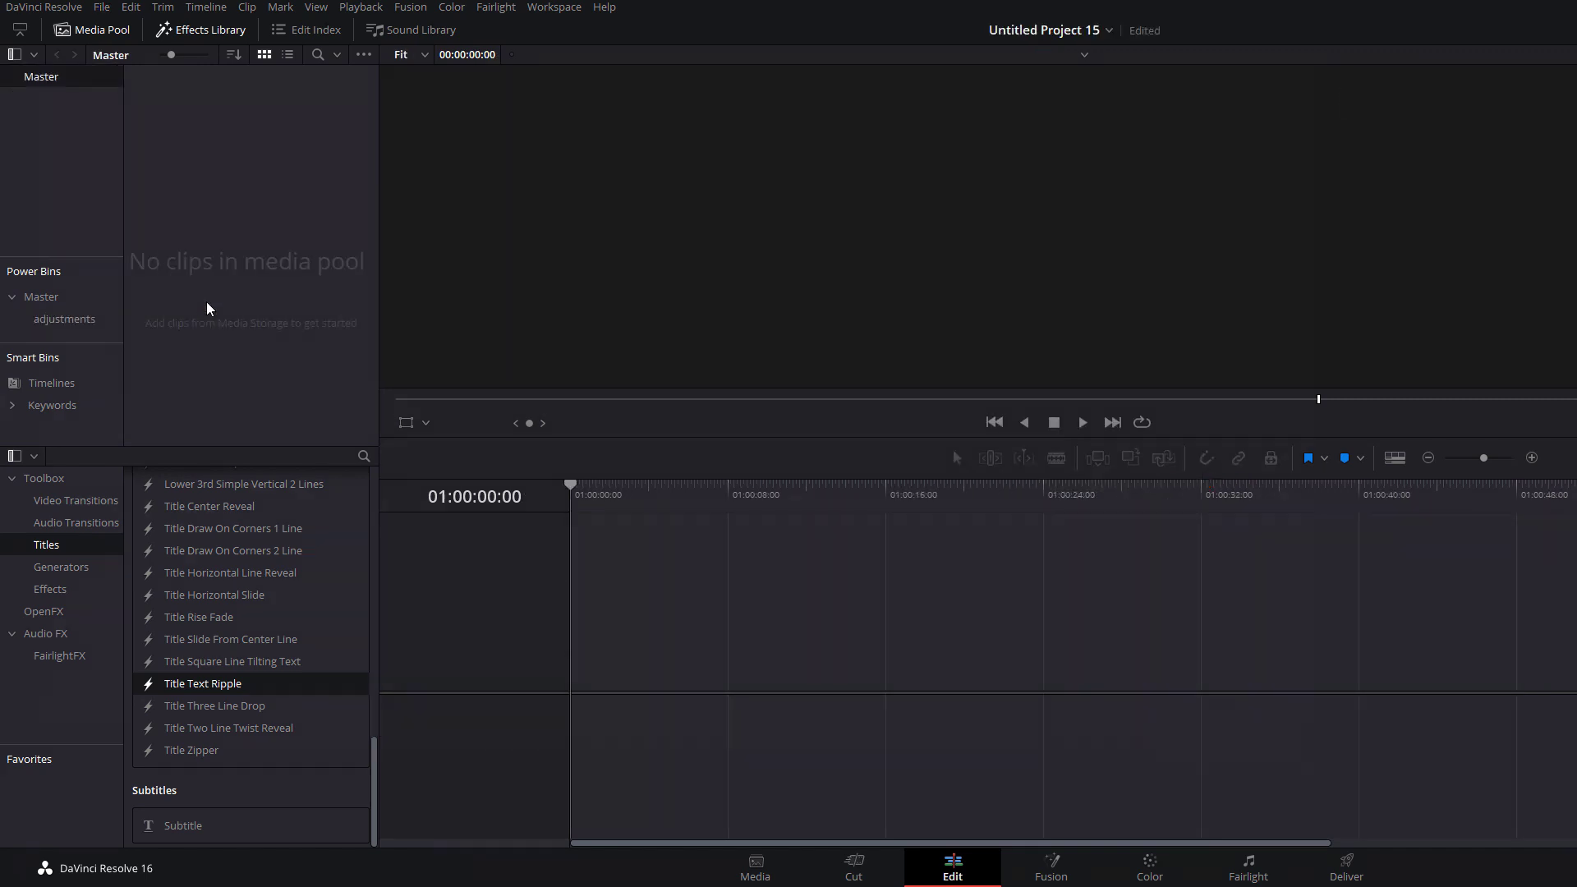
{"action": "double_click", "coordinate": [199, 141]}
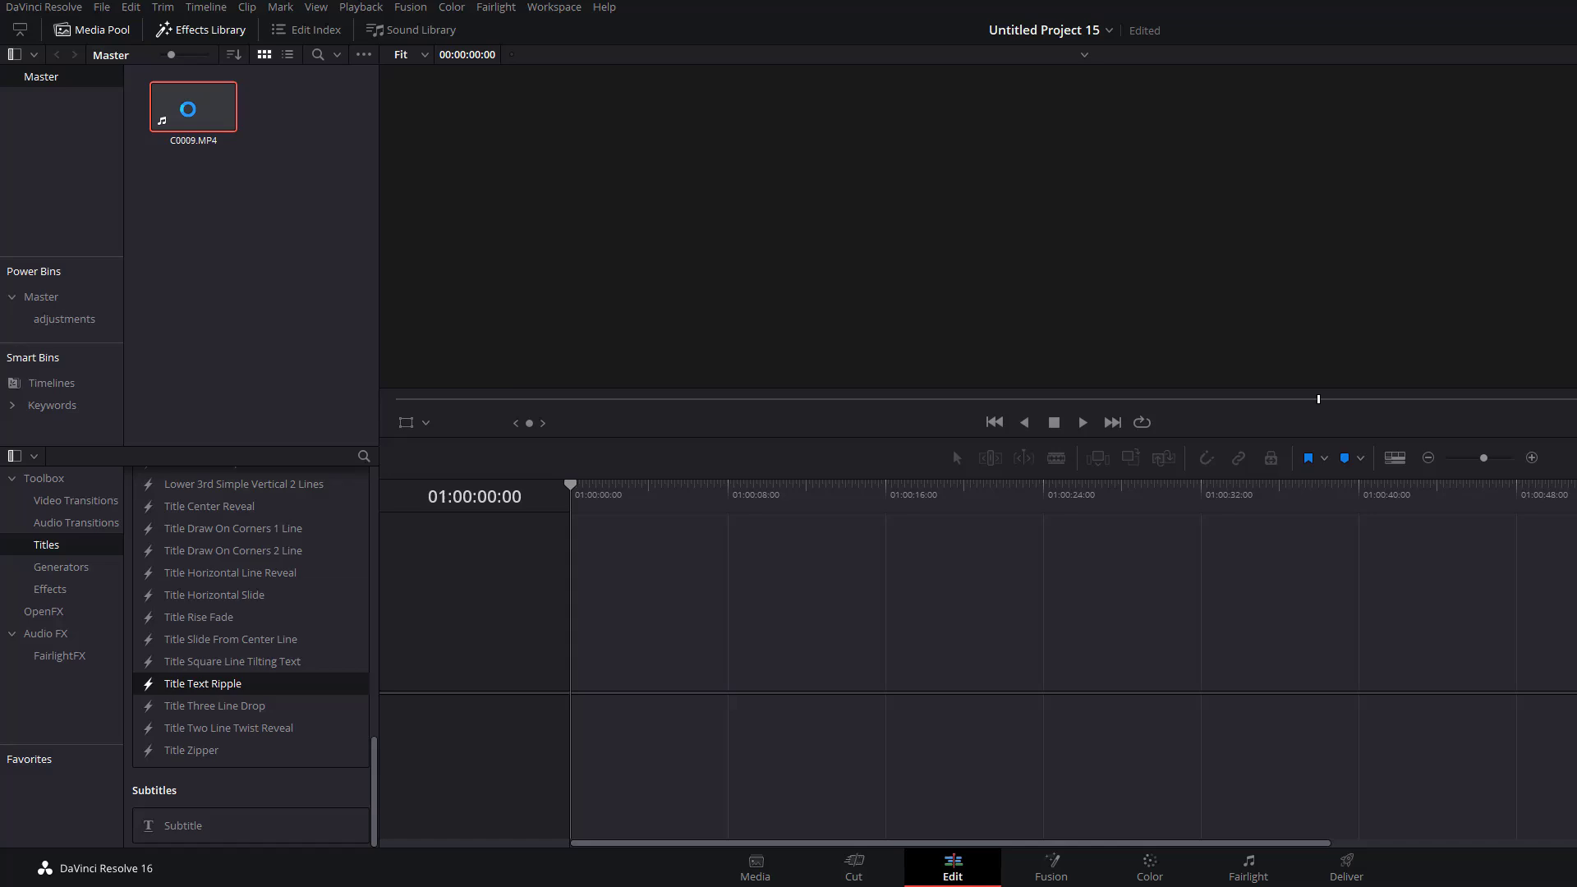
{"action": "left_click_drag", "start_coordinate": [194, 111], "coordinate": [631, 657]}
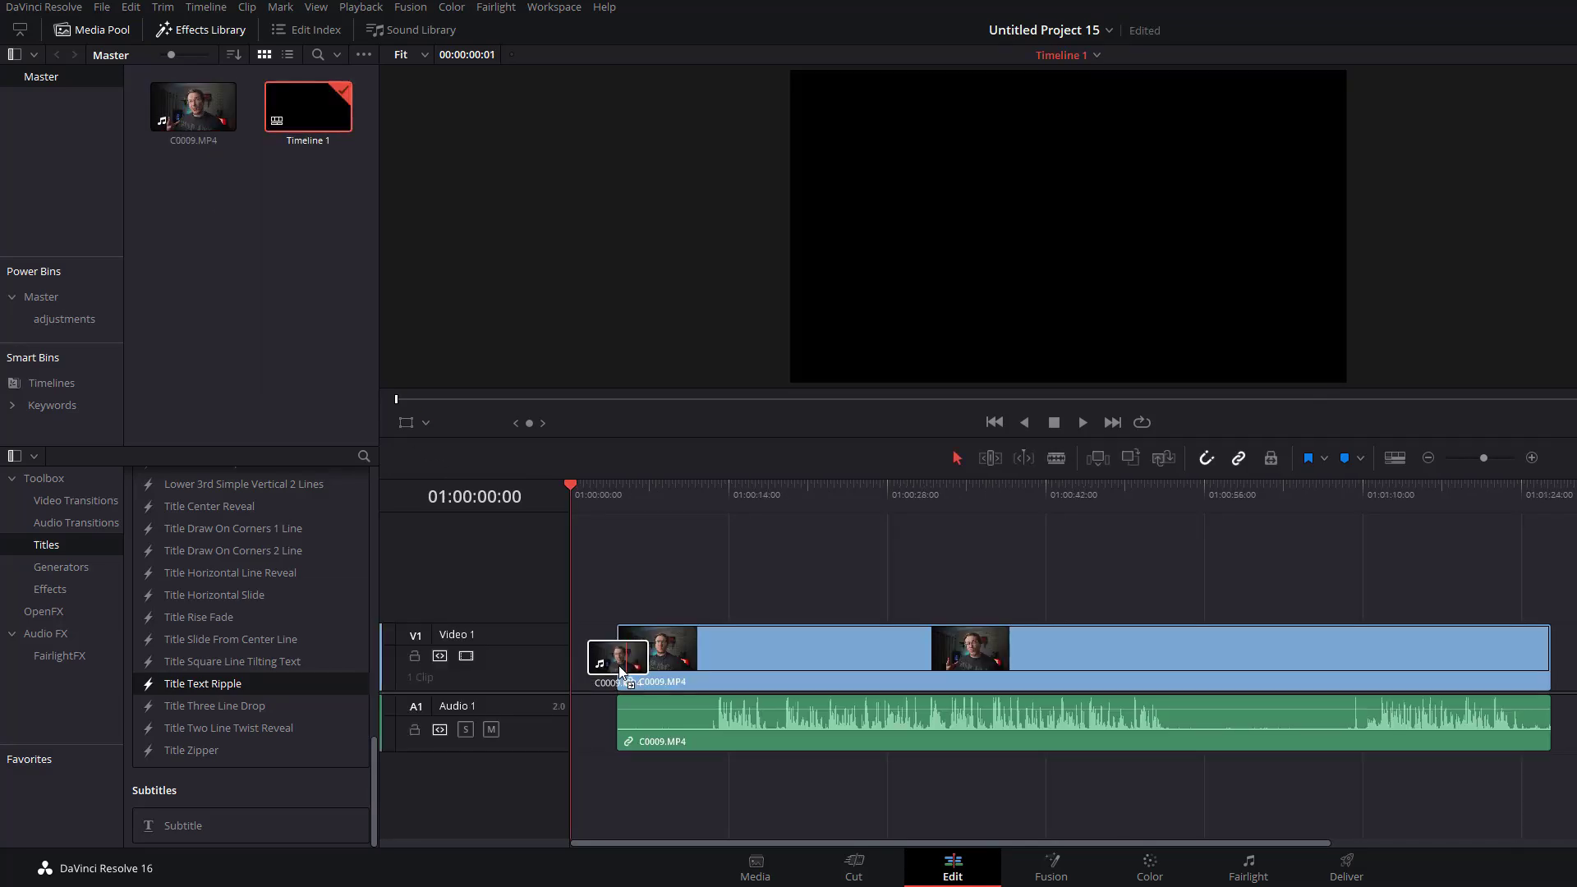
{"action": "left_click", "coordinate": [729, 491]}
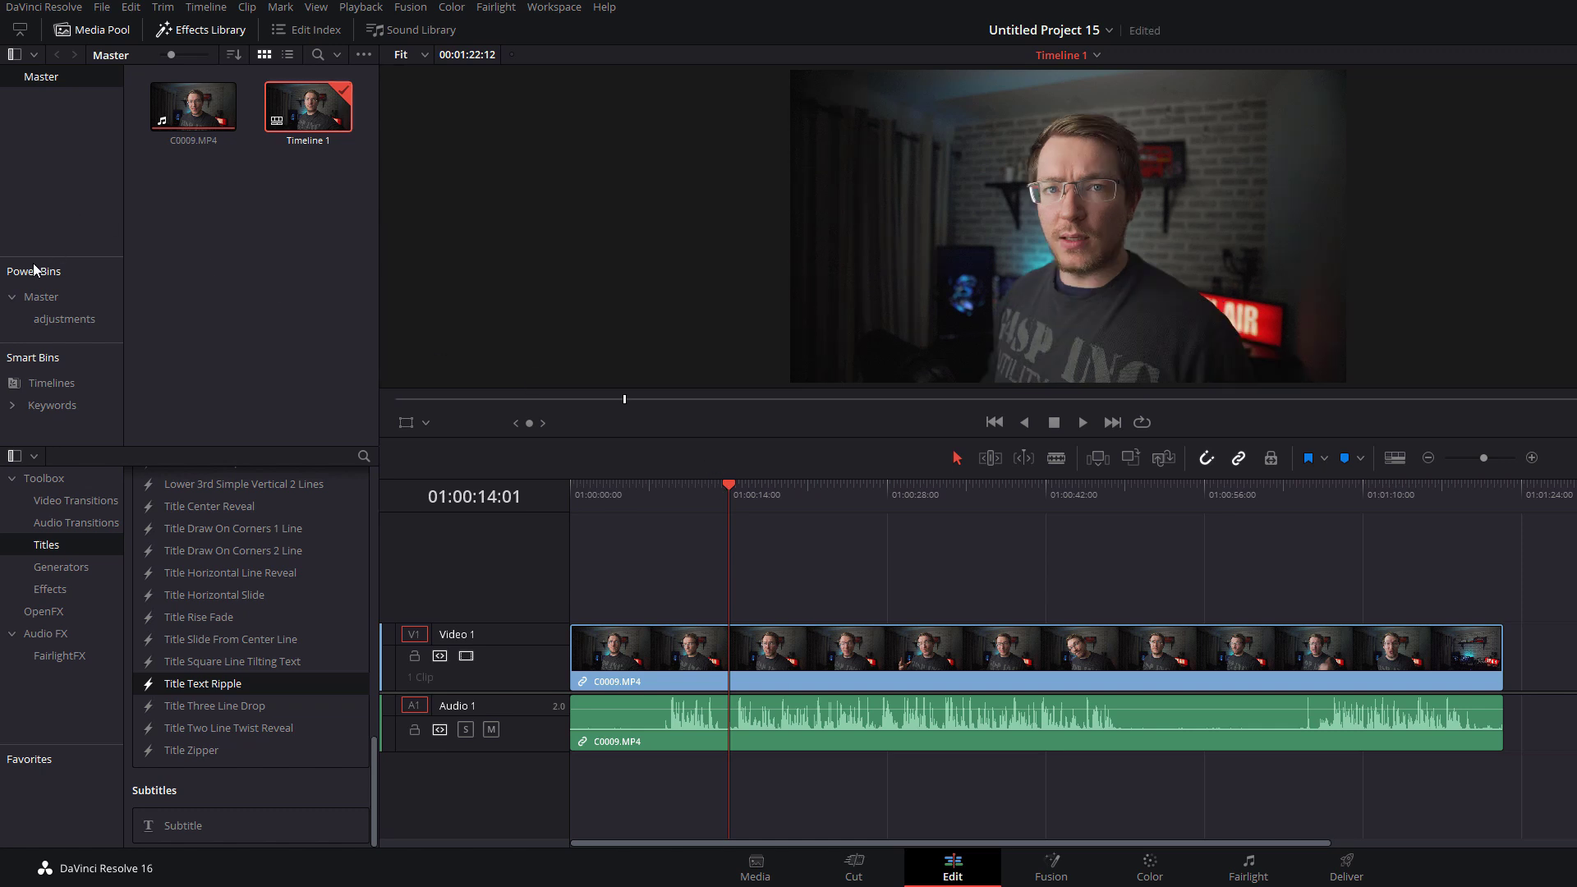
{"action": "left_click", "coordinate": [81, 323]}
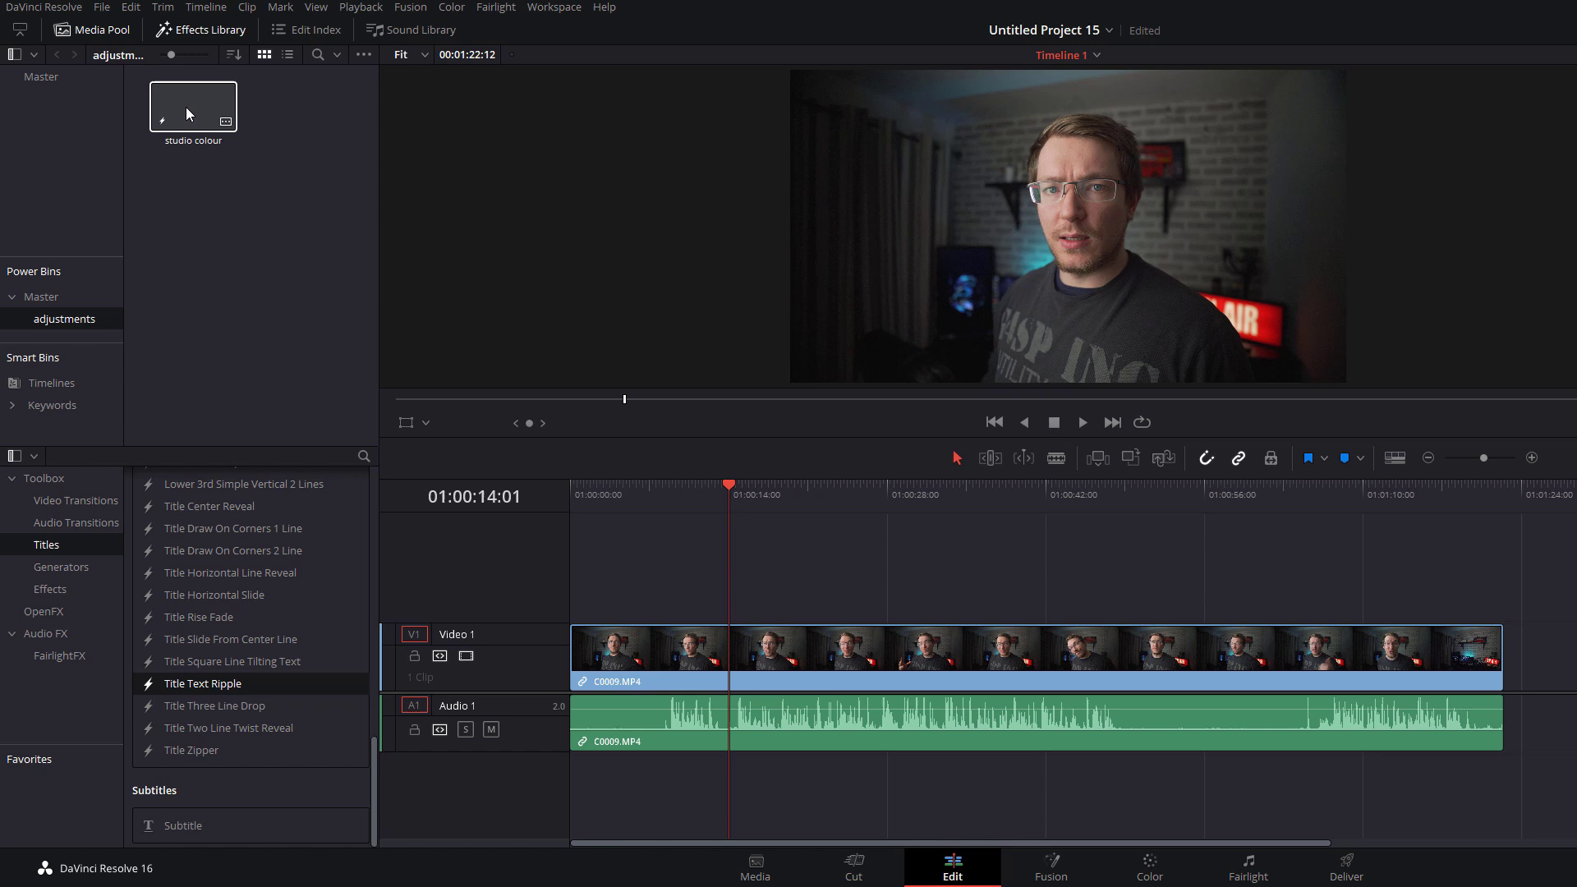
{"action": "left_click_drag", "start_coordinate": [186, 105], "coordinate": [694, 576]}
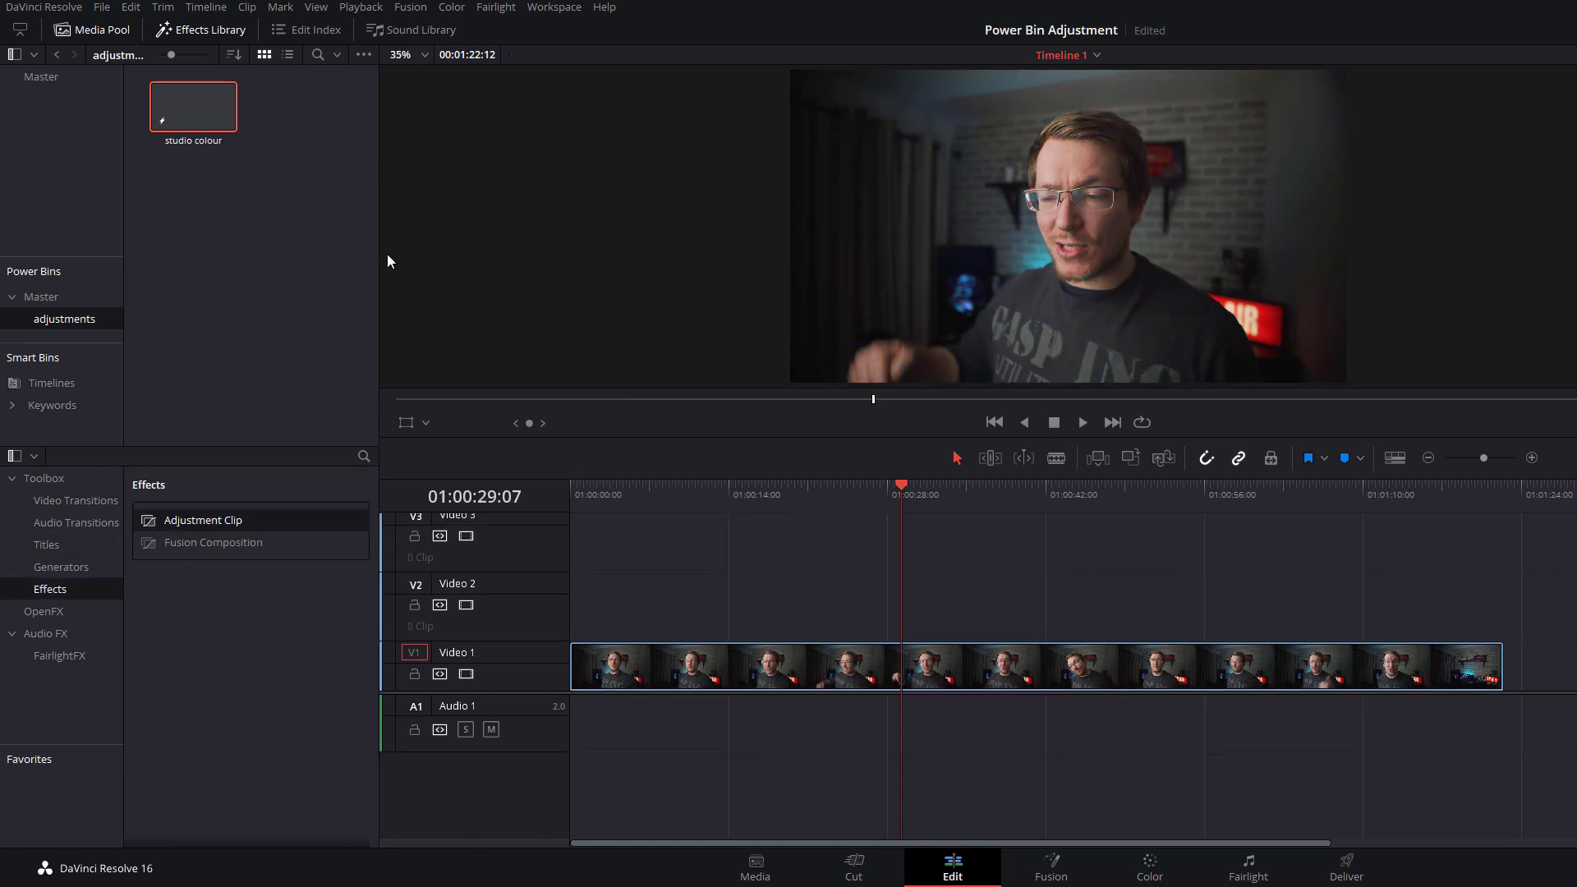
- Add an Adjustment Clip to Video 2 at the playhead and select it
{"action": "left_click_drag", "start_coordinate": [189, 520], "coordinate": [722, 578]}
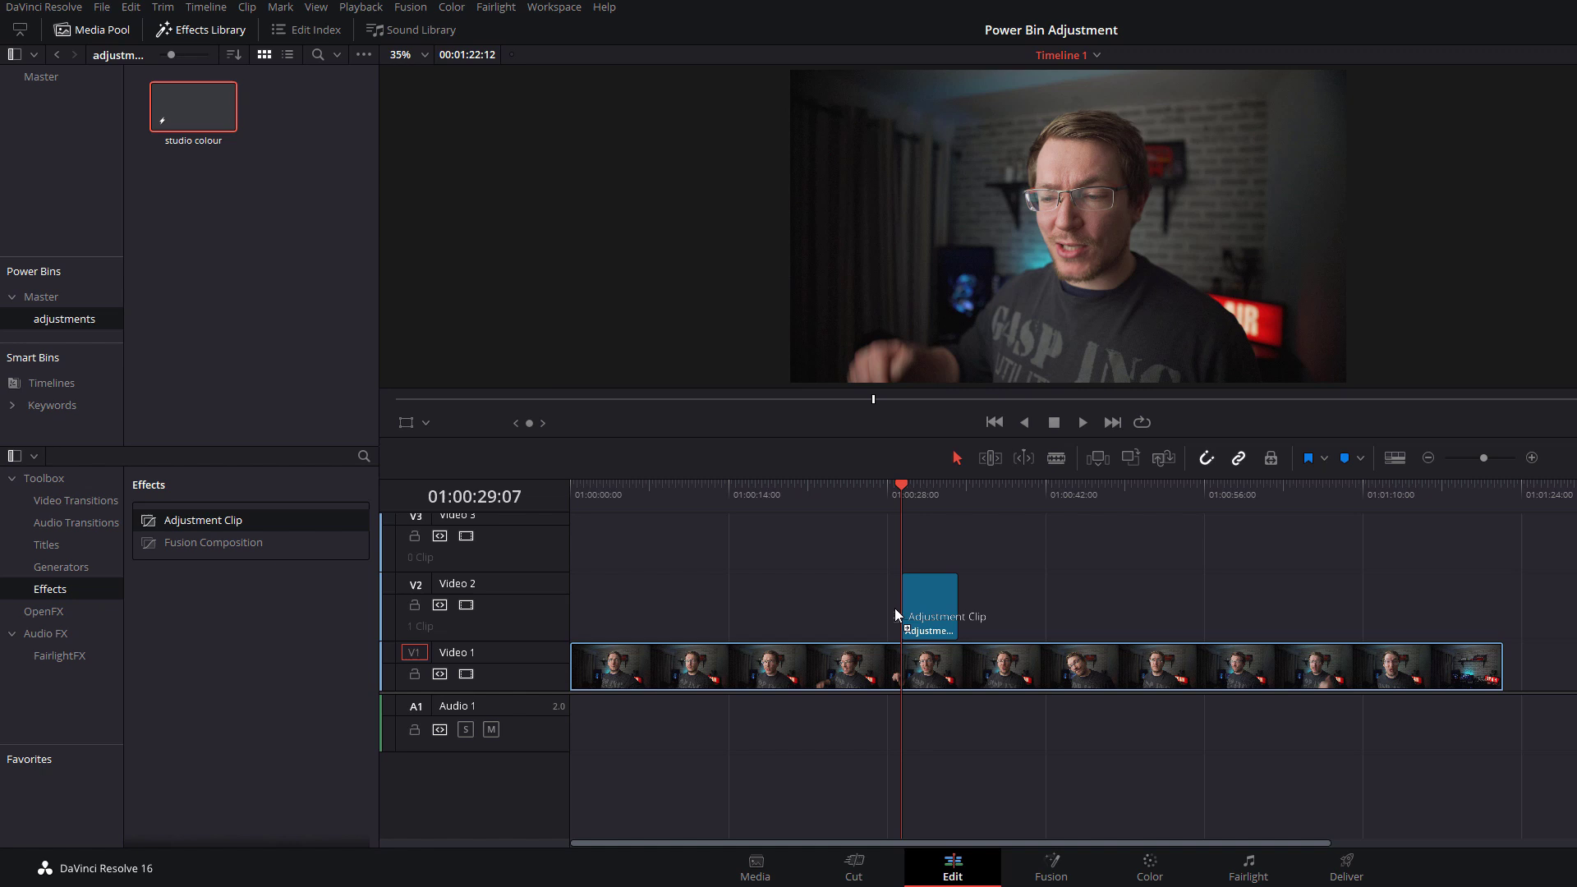
{"action": "left_click_drag", "start_coordinate": [896, 614], "coordinate": [897, 615]}
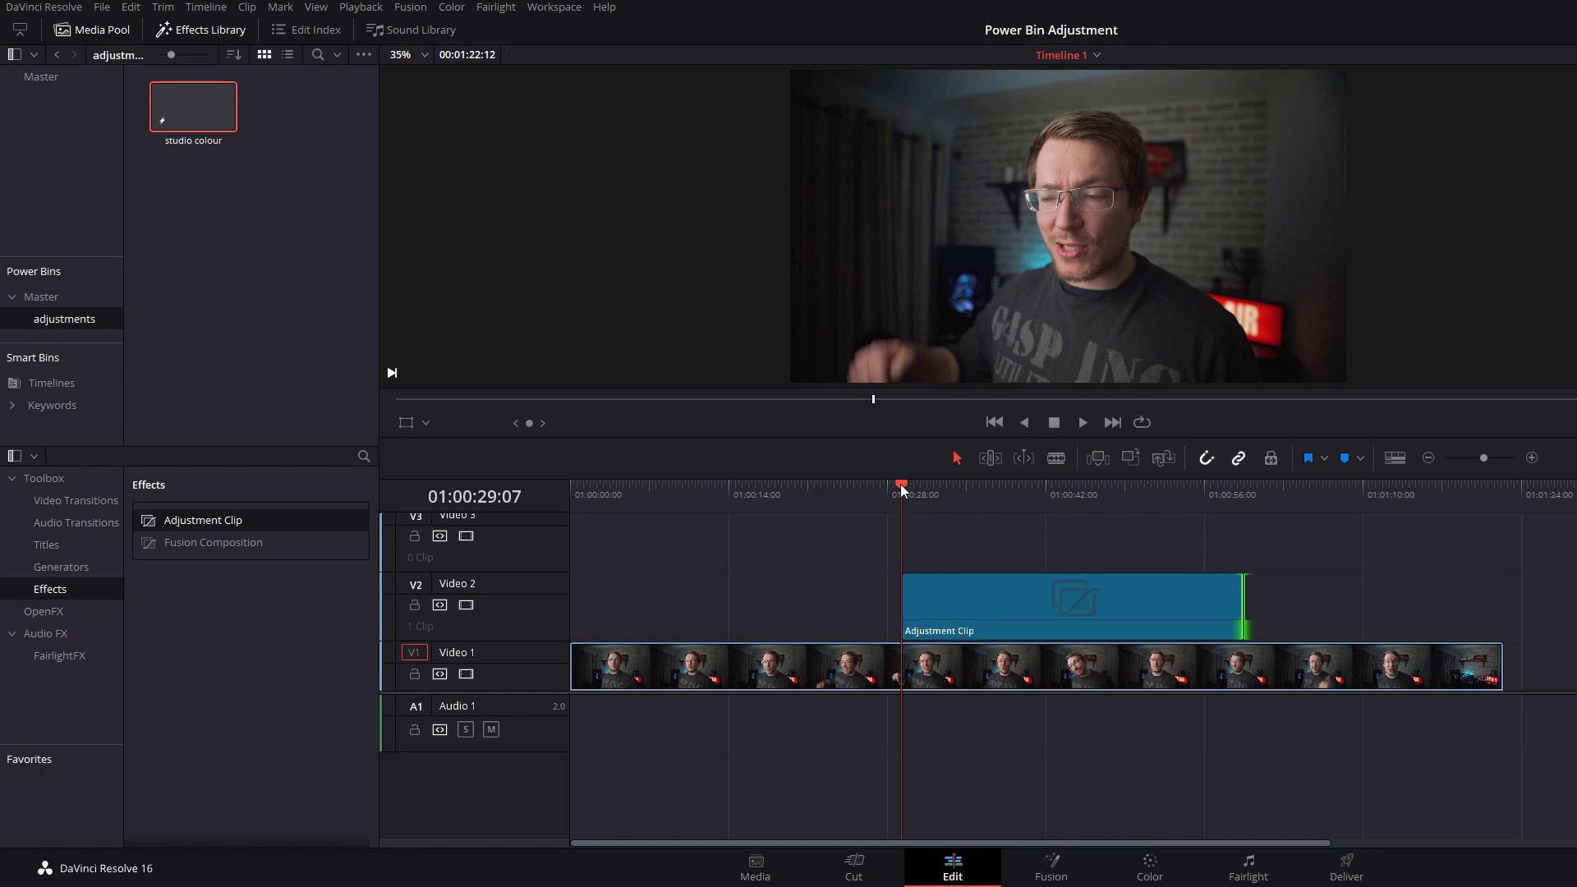
{"action": "left_click_drag", "start_coordinate": [874, 486], "coordinate": [917, 490]}
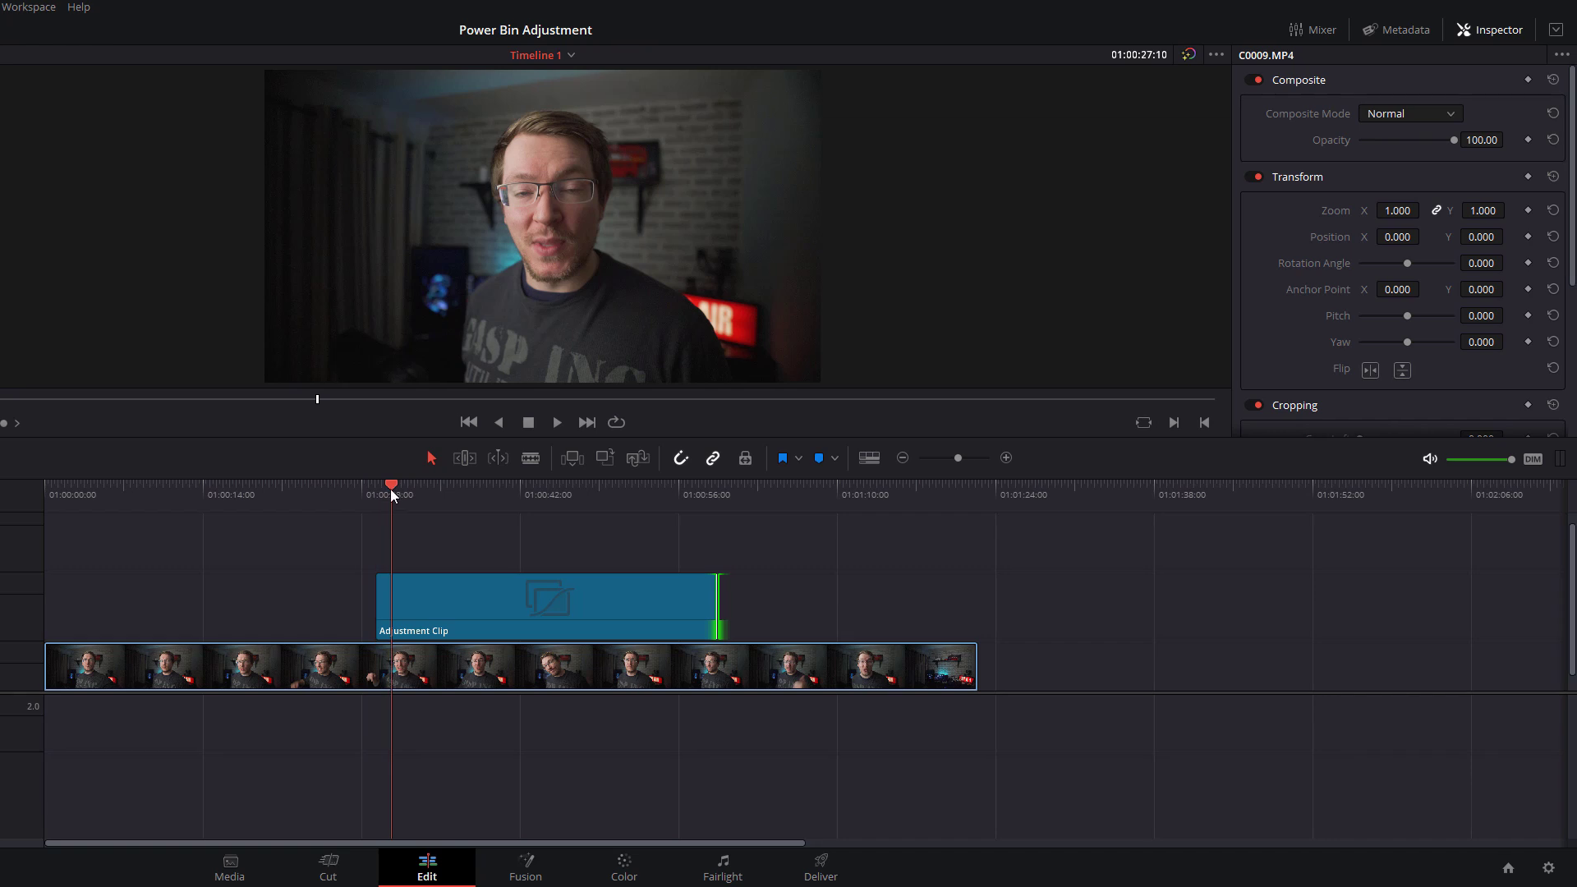
{"action": "left_click_drag", "start_coordinate": [391, 490], "coordinate": [375, 489]}
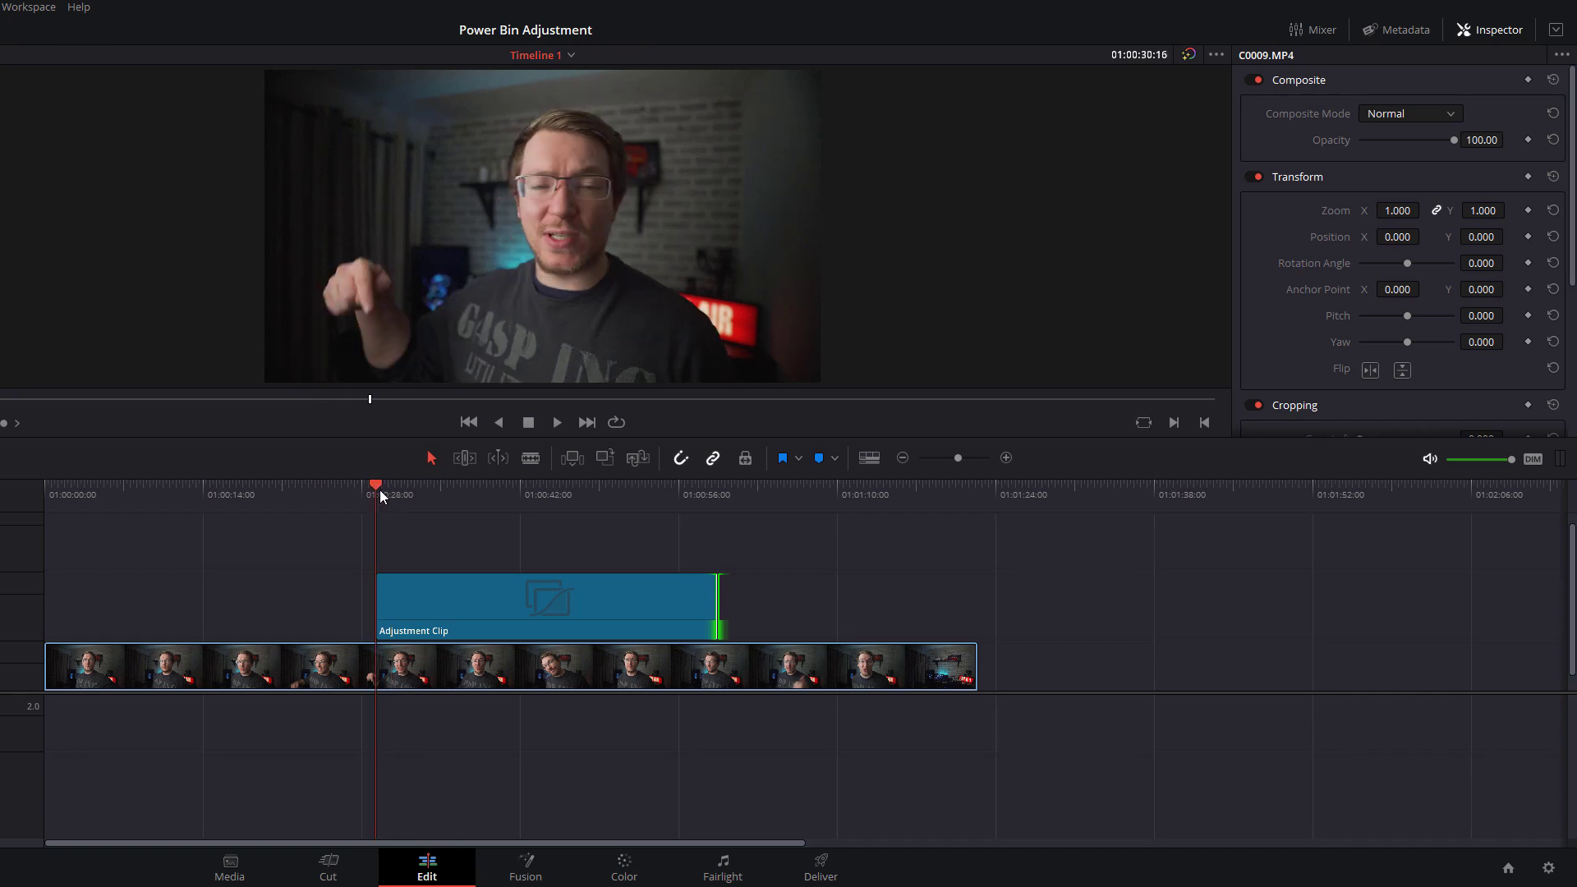
{"action": "left_click", "coordinate": [413, 585]}
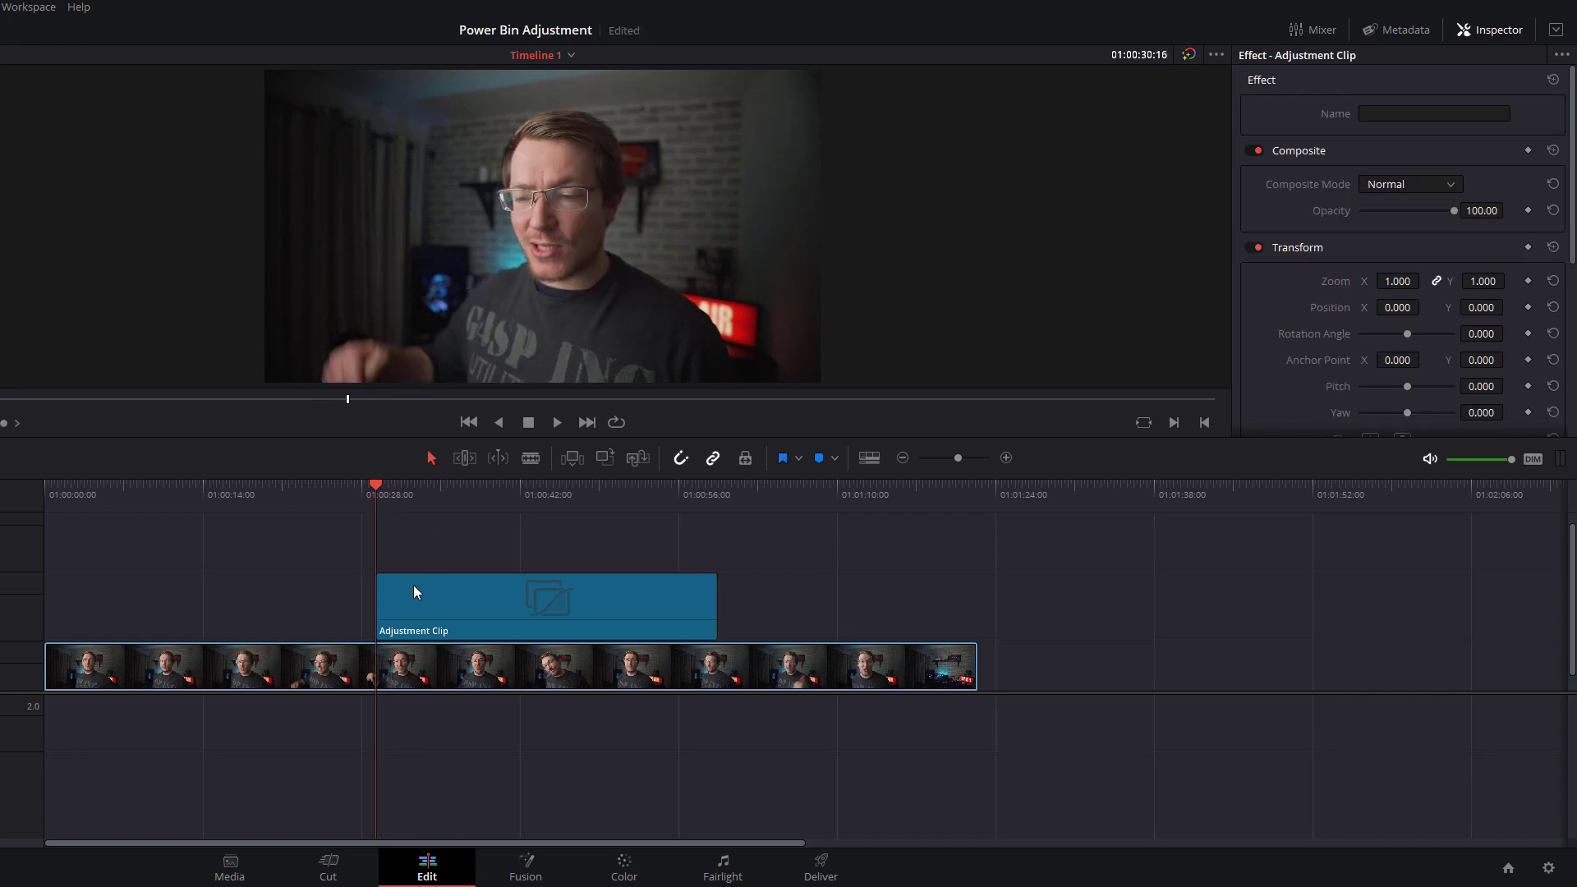
{"action": "left_click", "coordinate": [482, 609]}
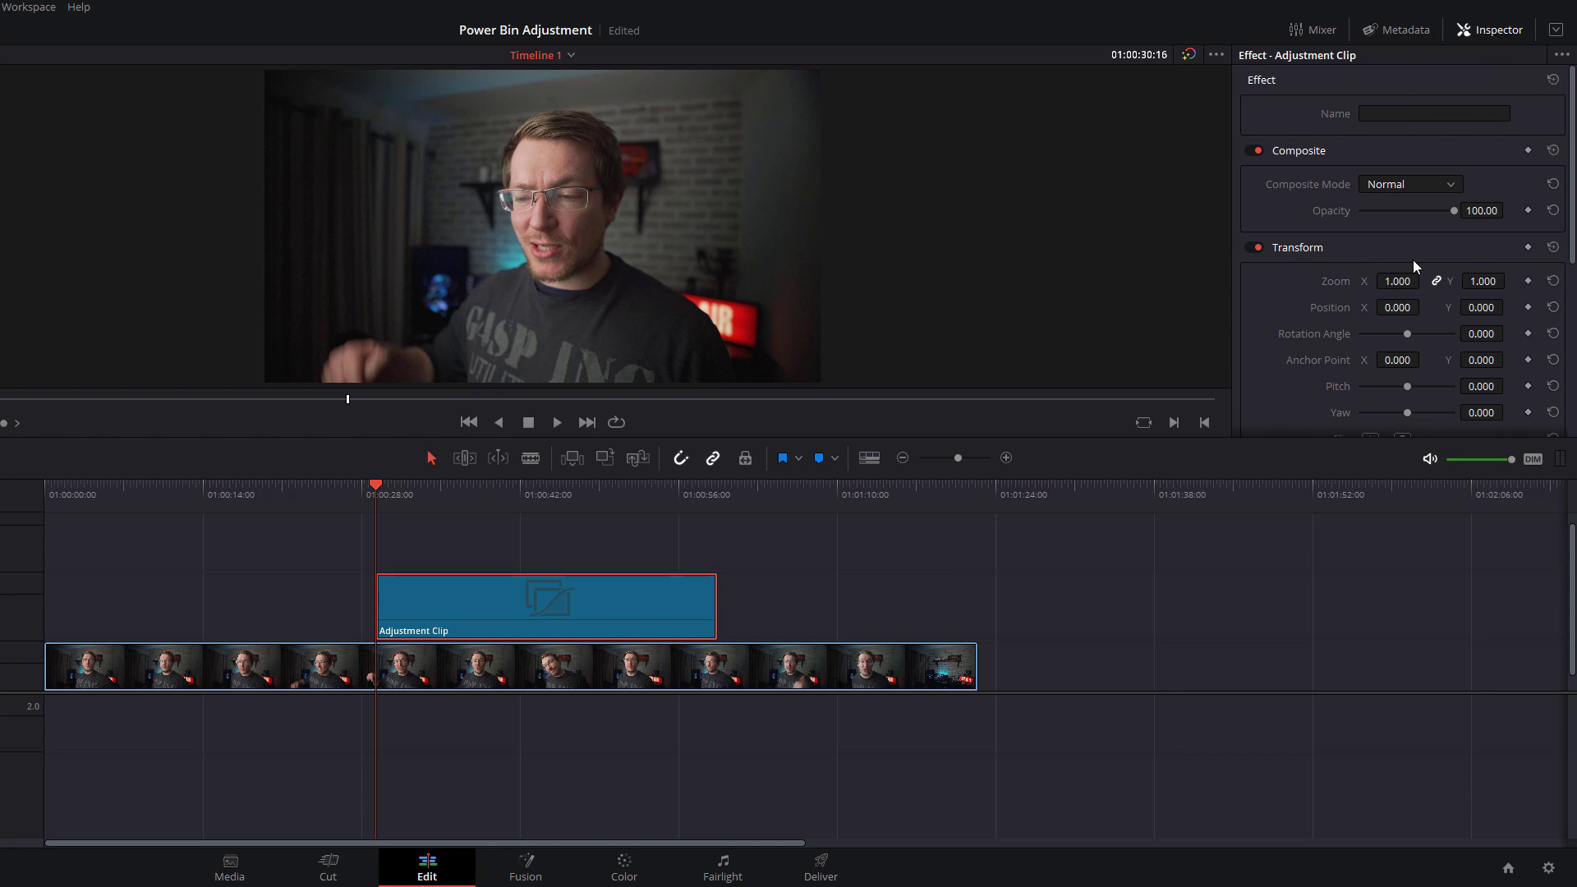
- Set the clip's zoom to 1.350 and name it 'quick zoom'
{"action": "left_click_drag", "start_coordinate": [1397, 281], "coordinate": [1424, 281]}
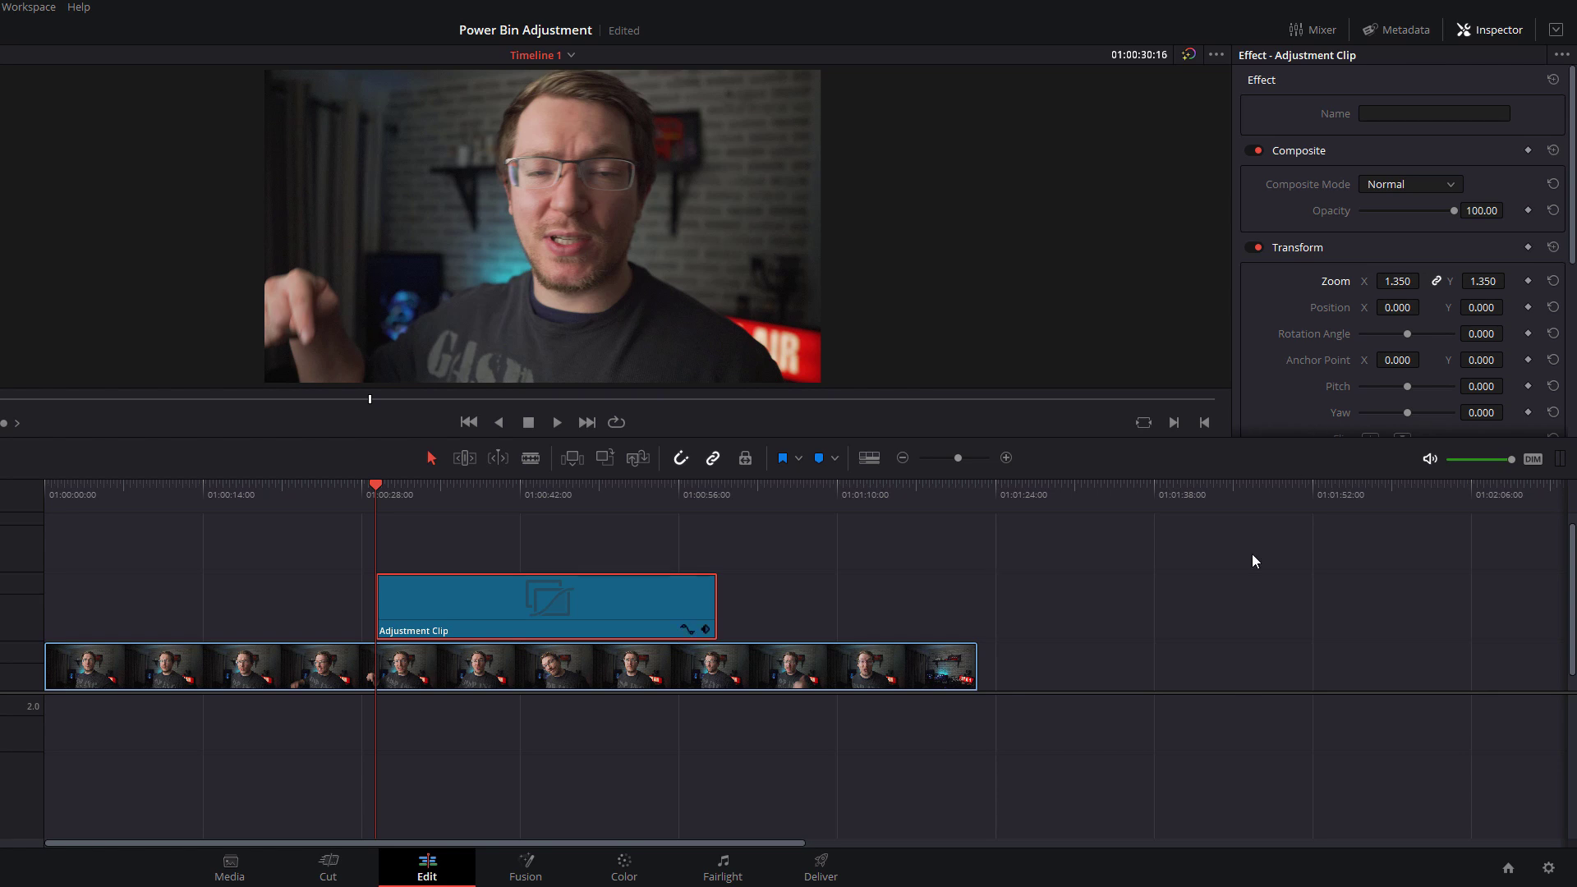
{"action": "left_click", "coordinate": [1442, 118]}
{"action": "type", "text": "quick zoom"}
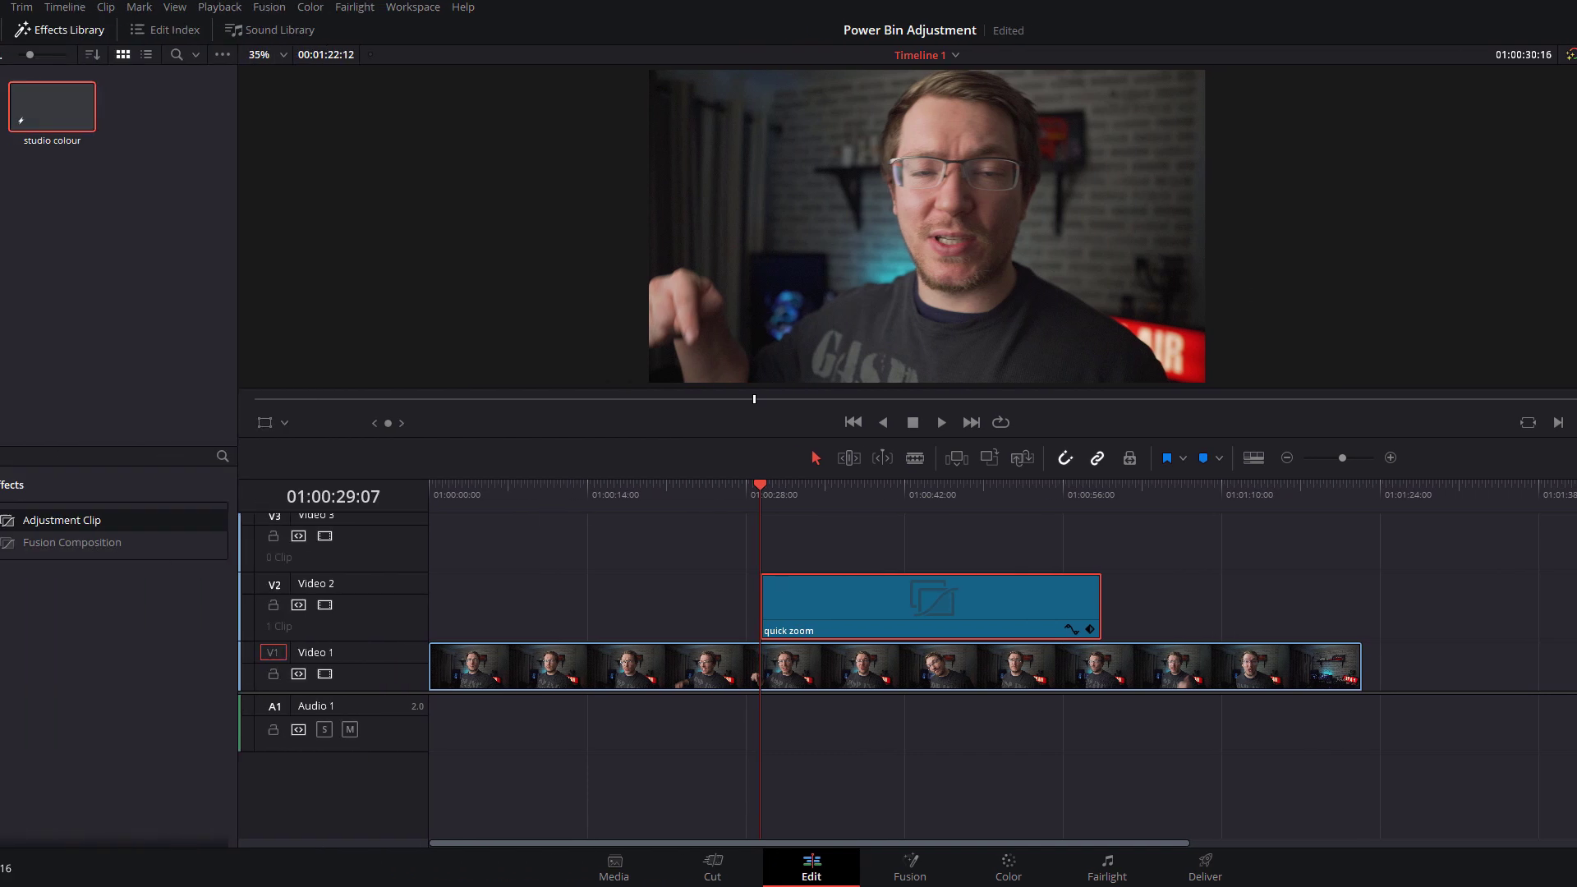
- Play back the footage to preview the zoom effect
{"action": "left_click", "coordinate": [358, 490]}
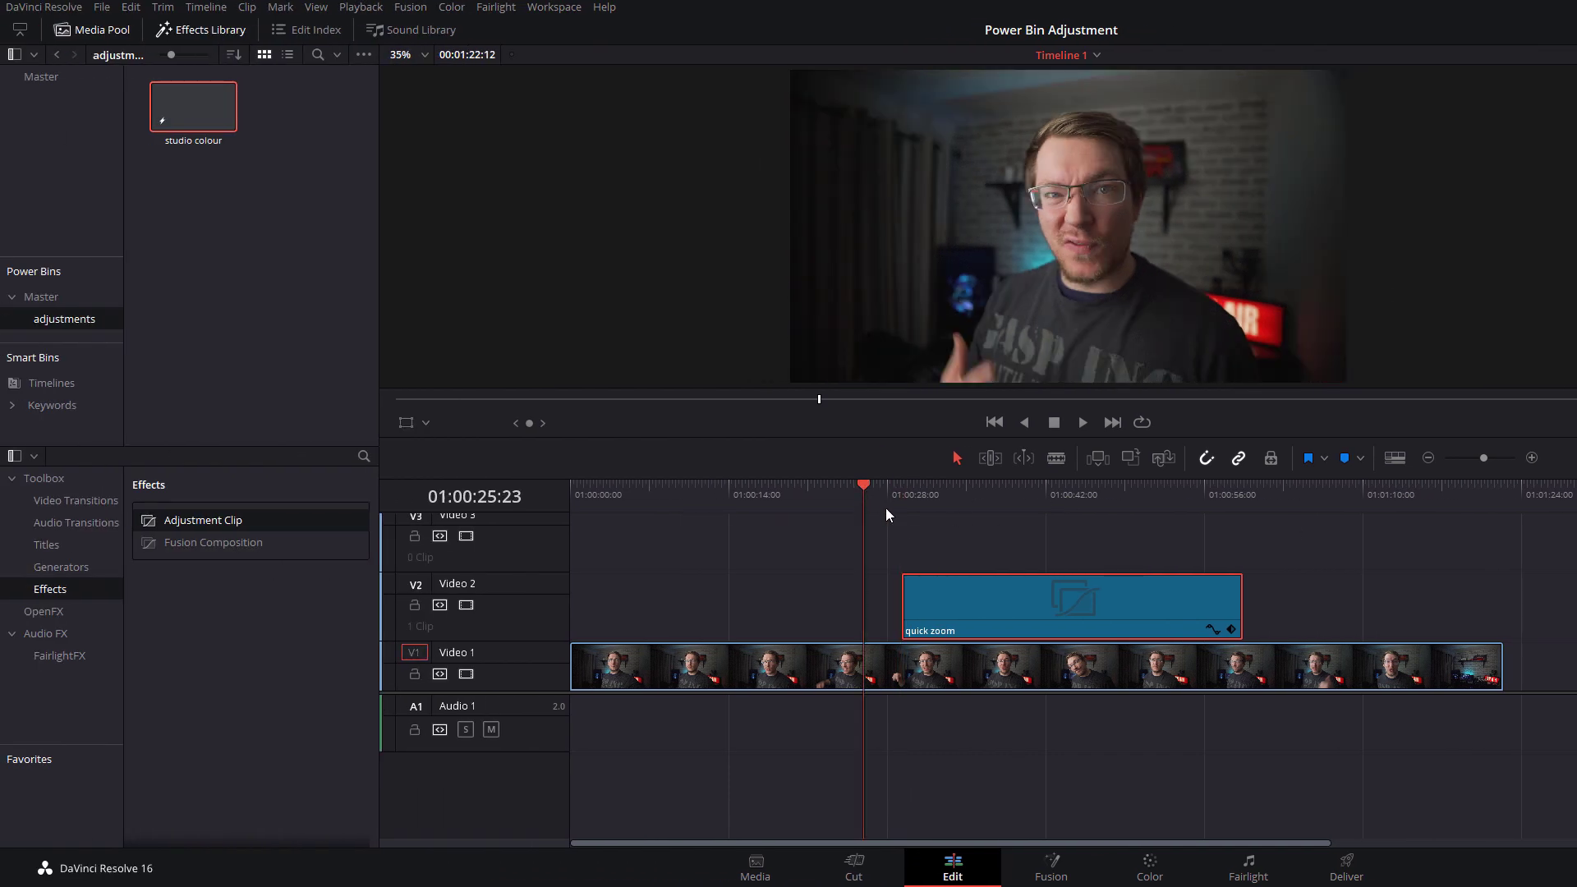
{"action": "left_click", "coordinate": [889, 502]}
{"action": "key", "text": "space"}
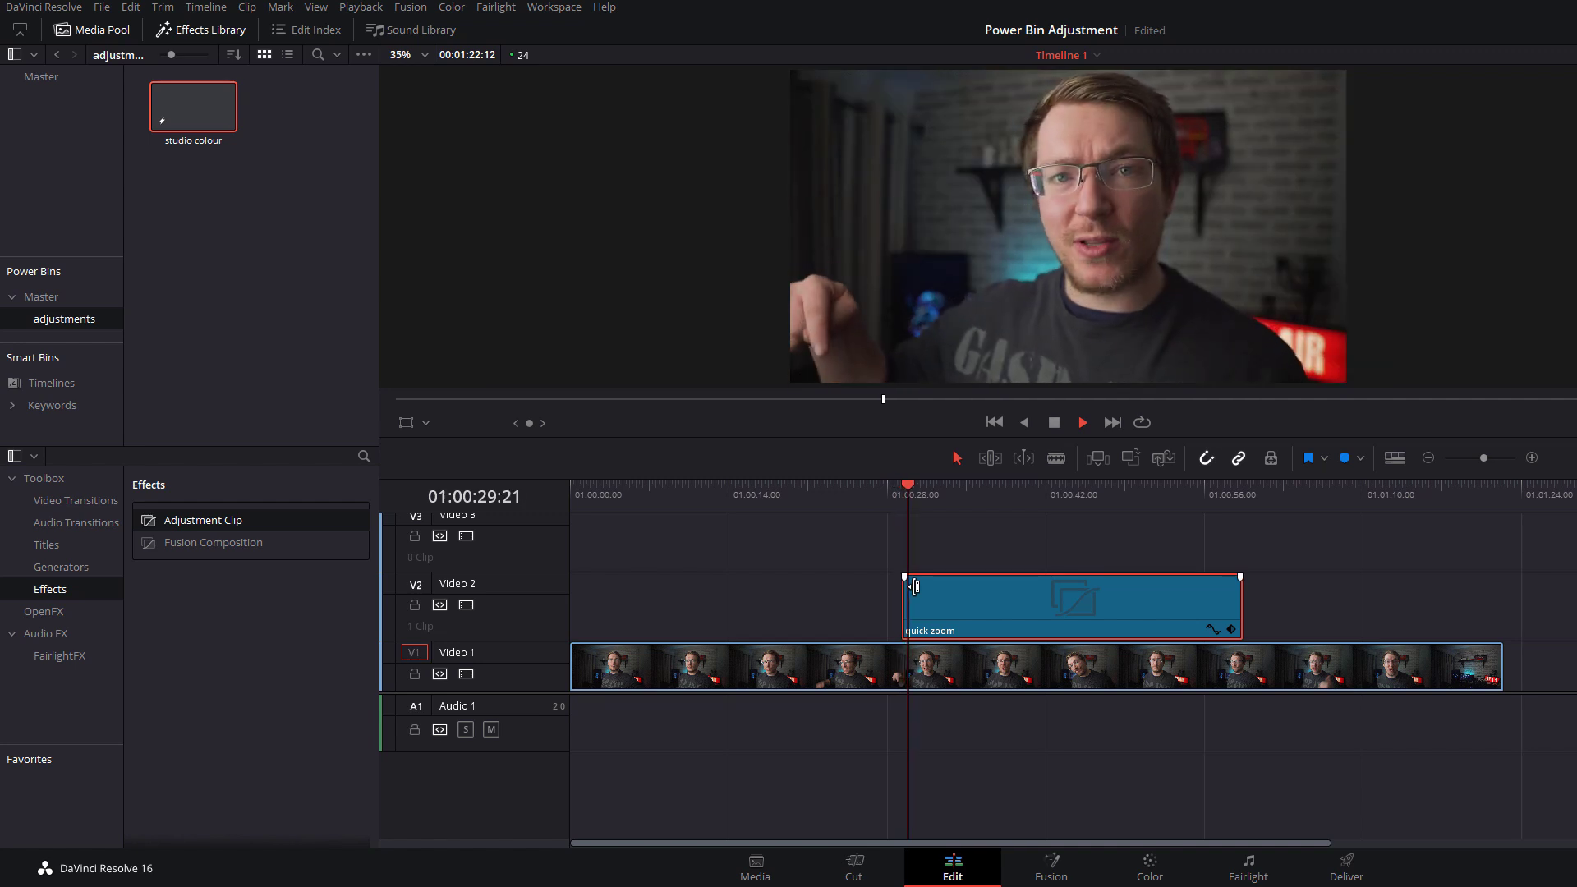
{"action": "key", "text": "space"}
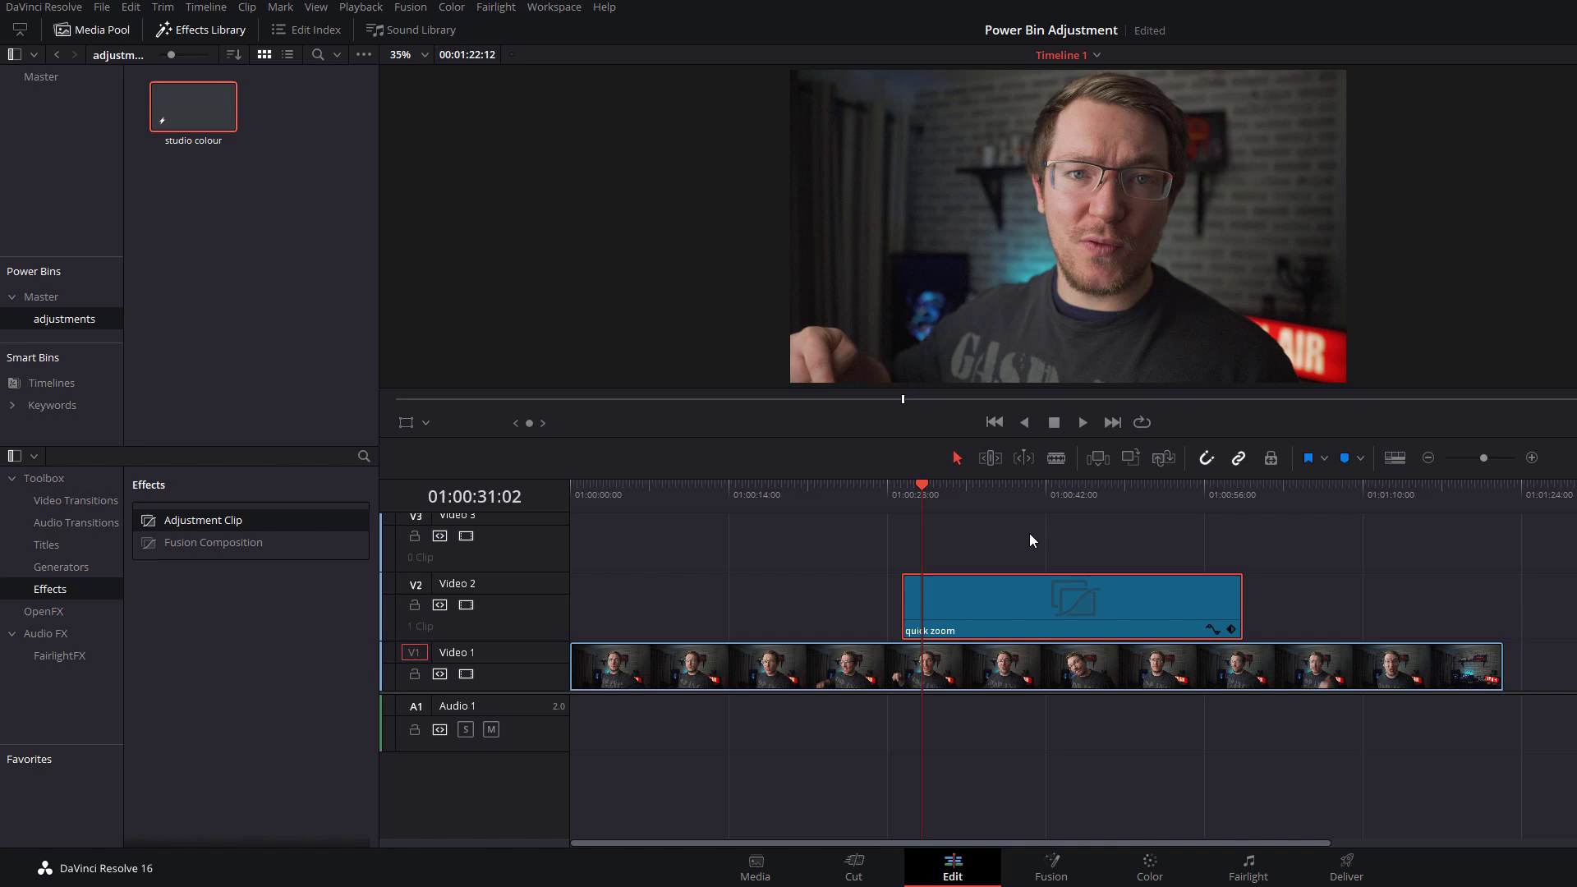
- Save quick zoom into the adjustments power bin and delete it from Video 2
{"action": "left_click_drag", "start_coordinate": [904, 579], "coordinate": [332, 313]}
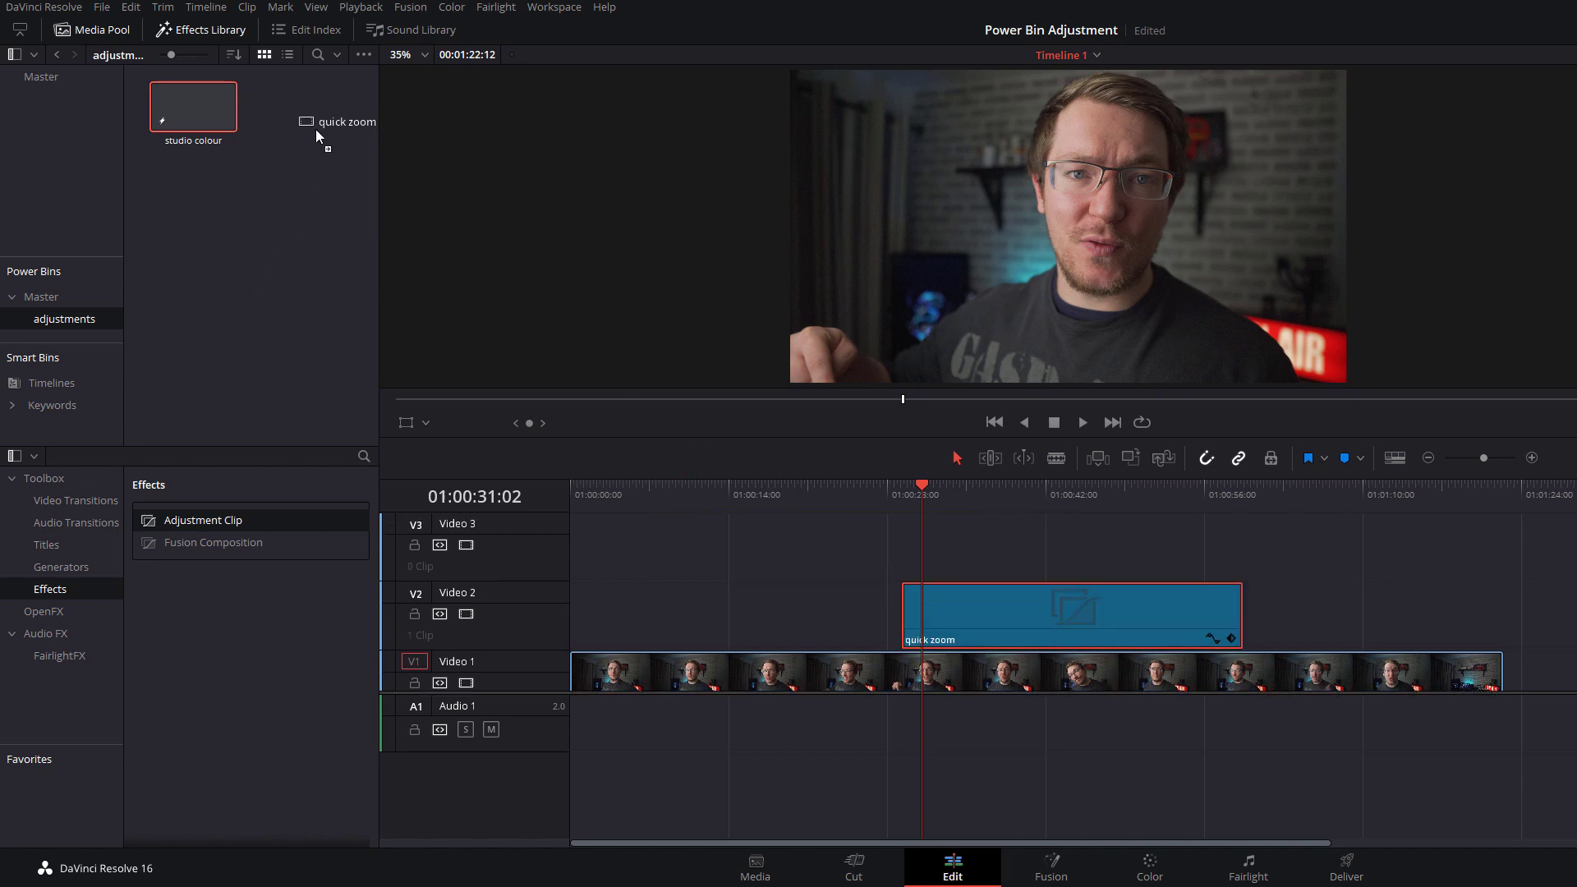
{"action": "left_click_drag", "start_coordinate": [316, 130], "coordinate": [312, 132]}
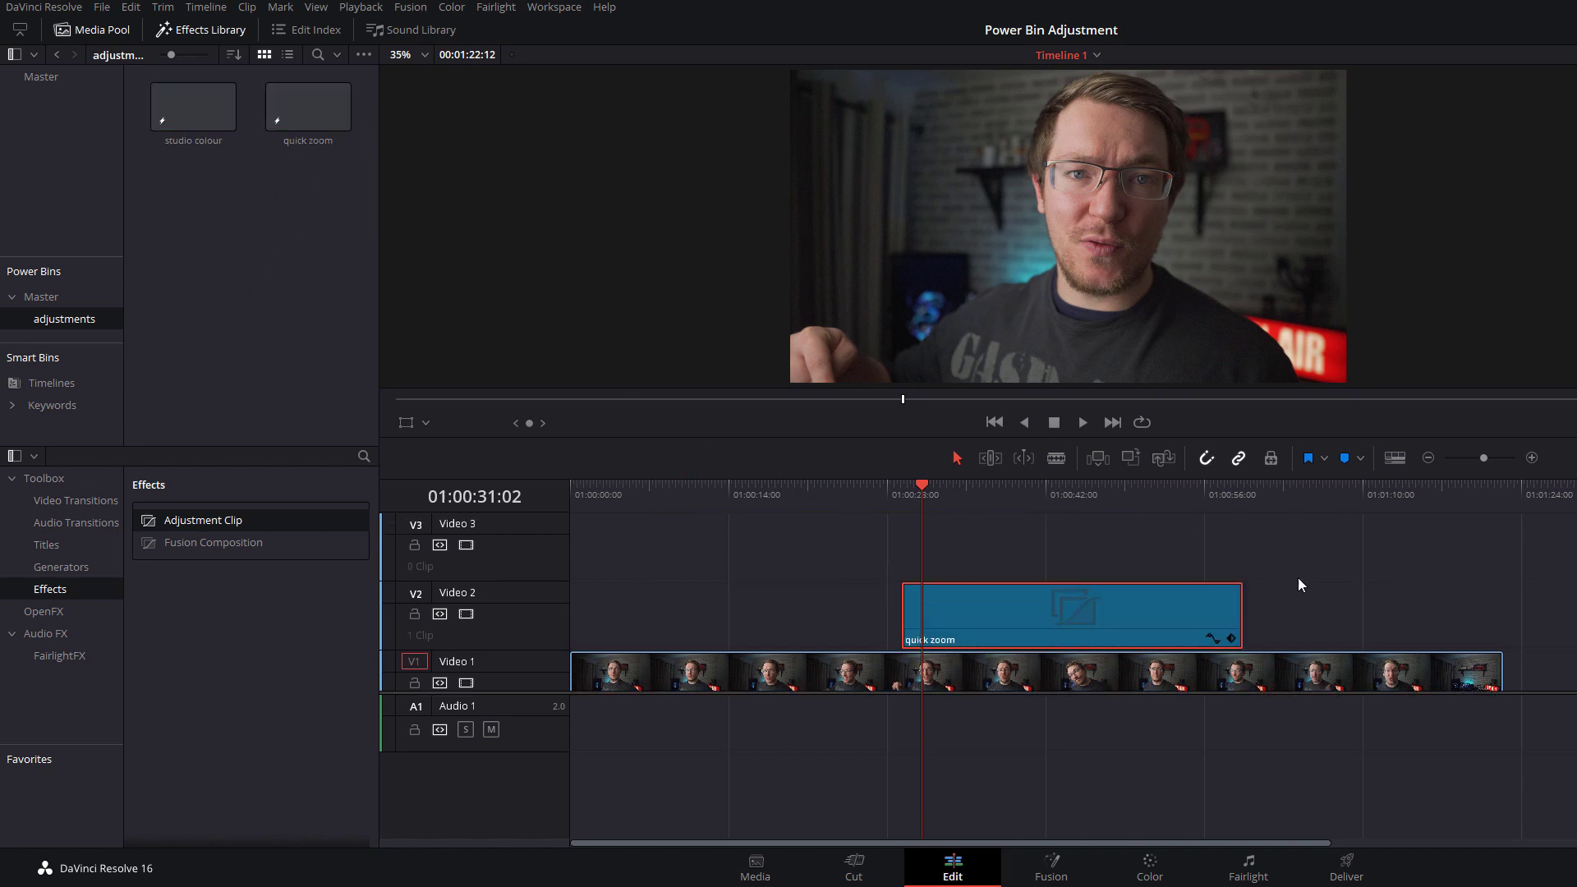
{"action": "key", "text": "Delete"}
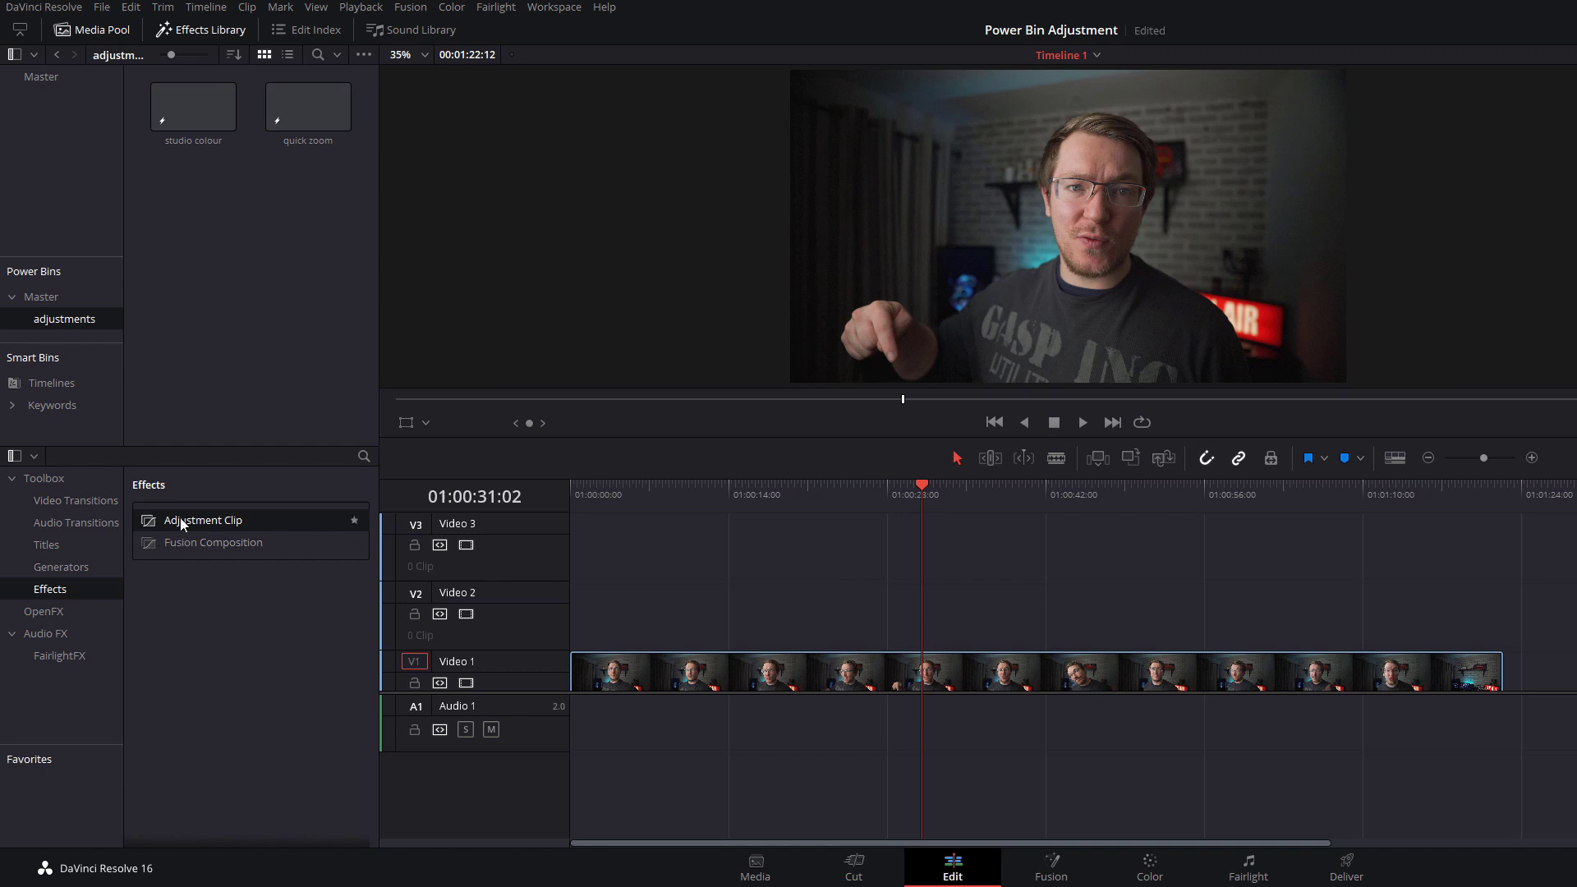
- Add a fresh adjustment clip to Video 2 and set Crop Top and Crop Bottom to 139
{"action": "left_click_drag", "start_coordinate": [182, 524], "coordinate": [1265, 612]}
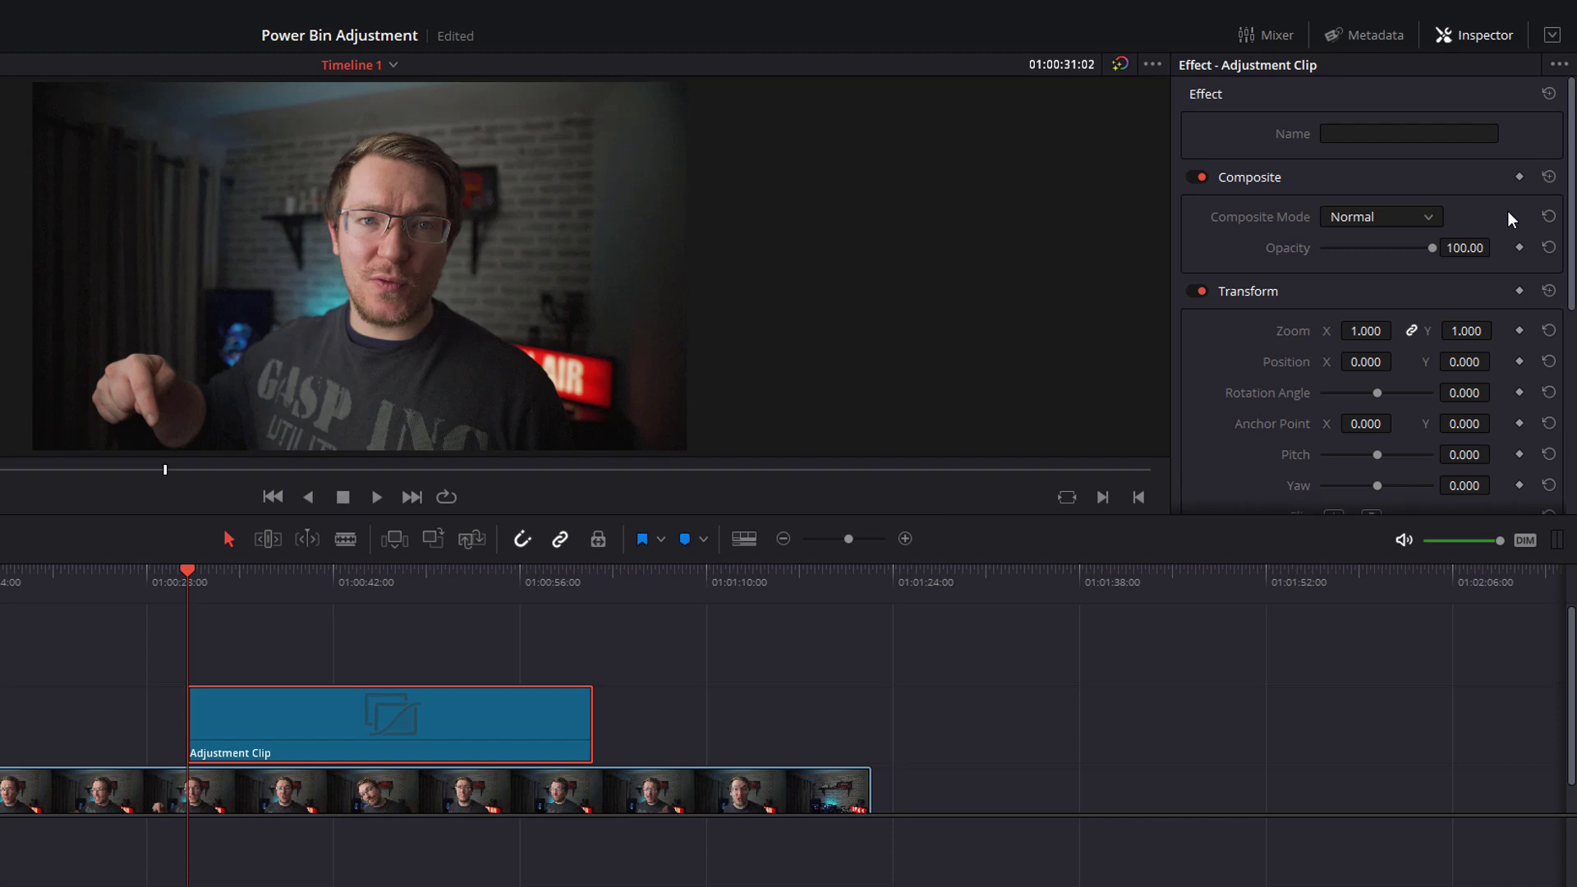
{"action": "left_click_drag", "start_coordinate": [1573, 100], "coordinate": [1524, 287]}
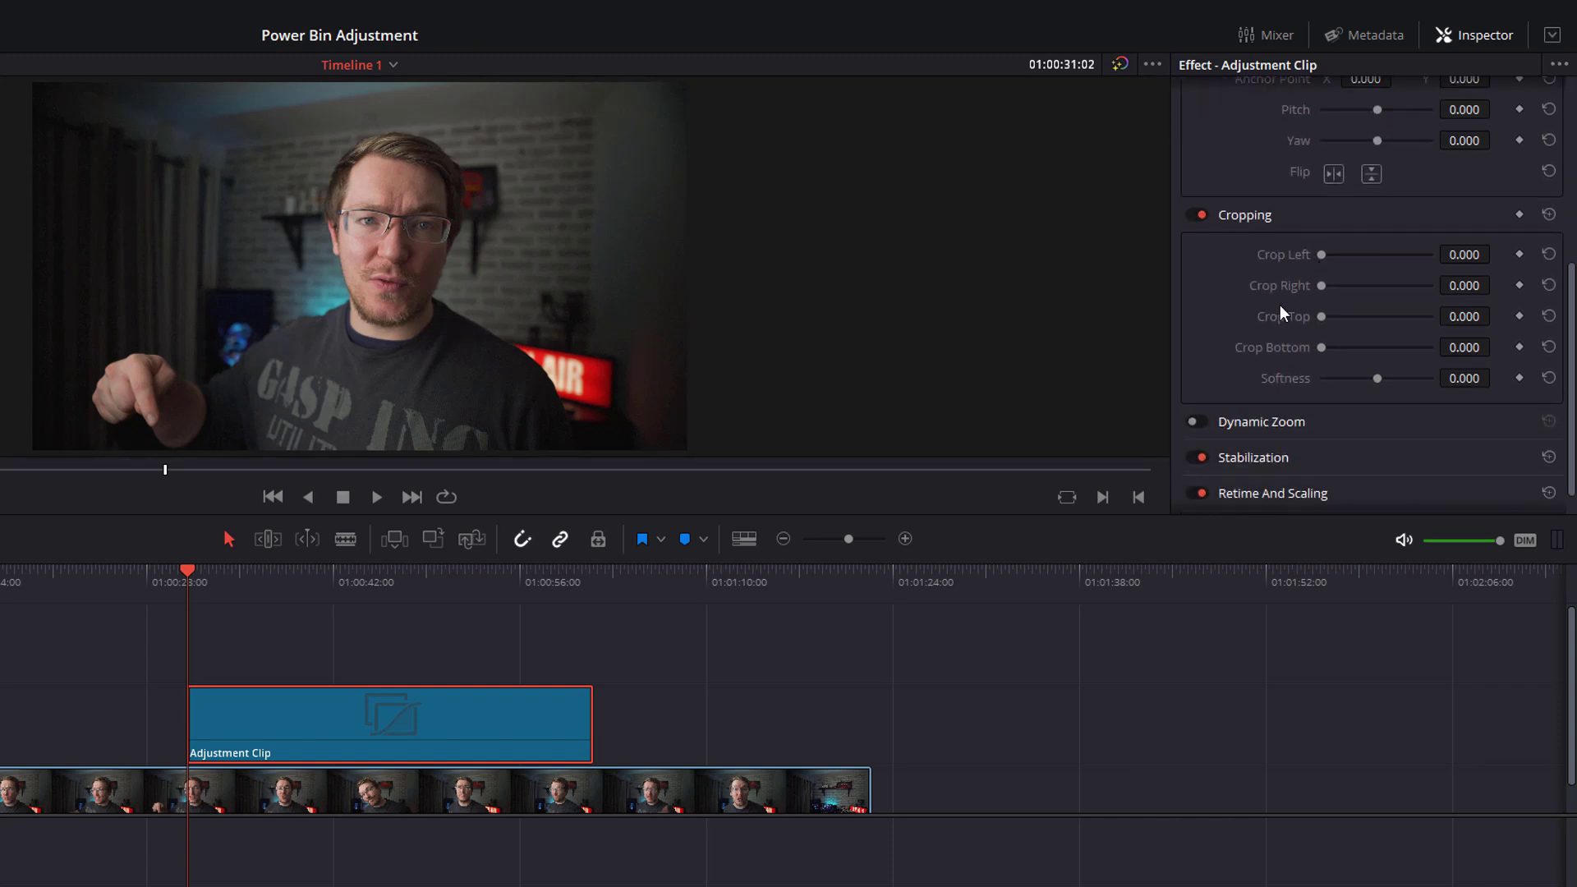
{"action": "left_click", "coordinate": [1464, 316]}
{"action": "type", "text": "139"}
{"action": "key", "text": "Return"}
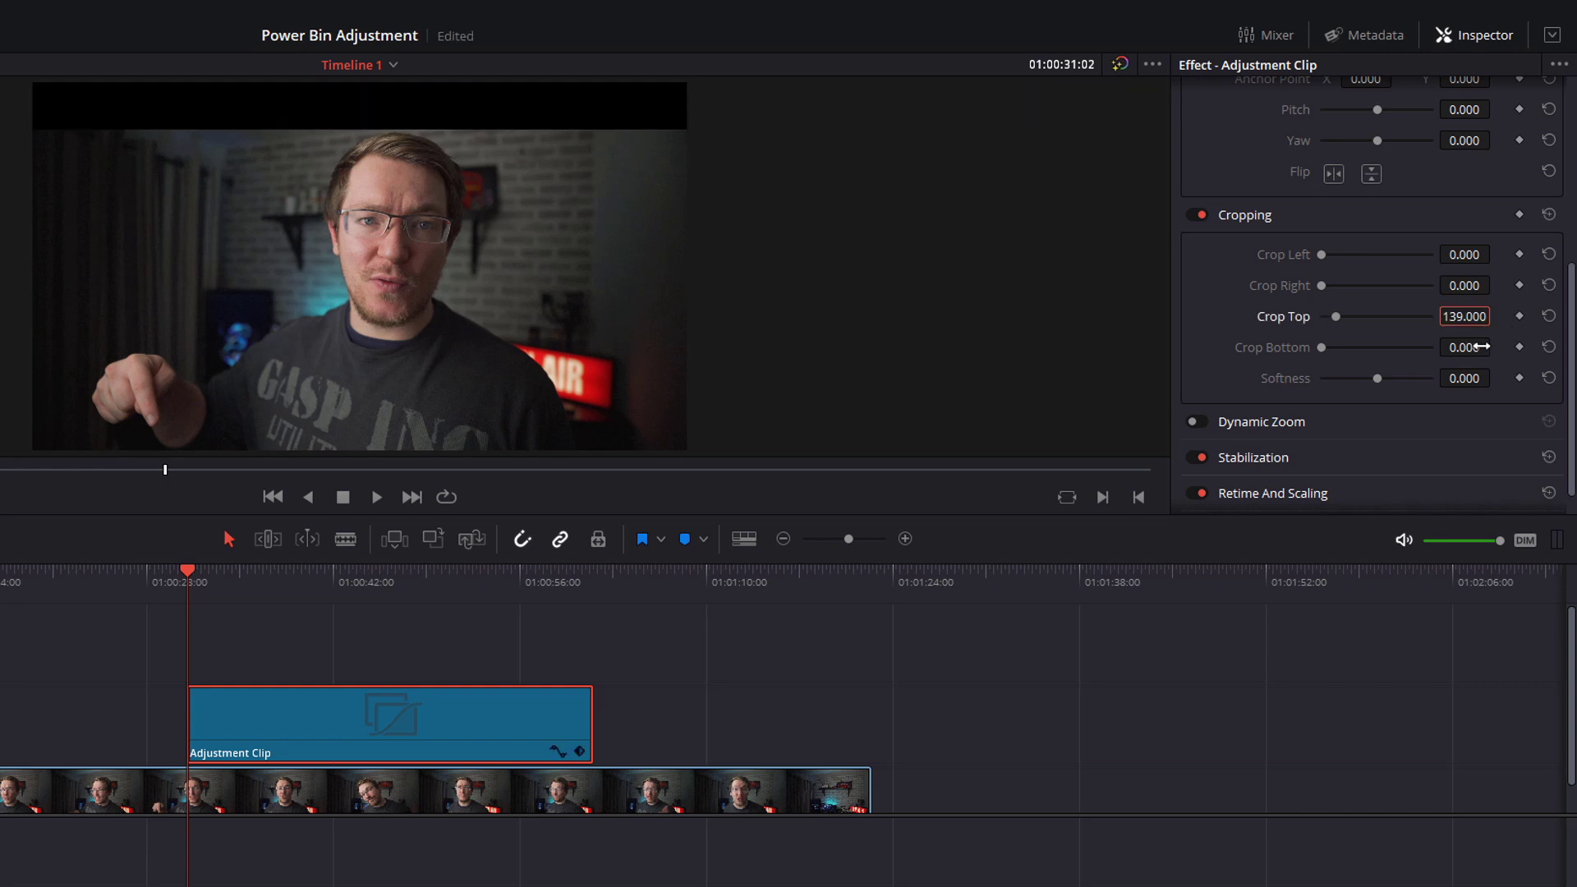
{"action": "left_click", "coordinate": [1474, 347]}
{"action": "type", "text": "139"}
{"action": "key", "text": "Return"}
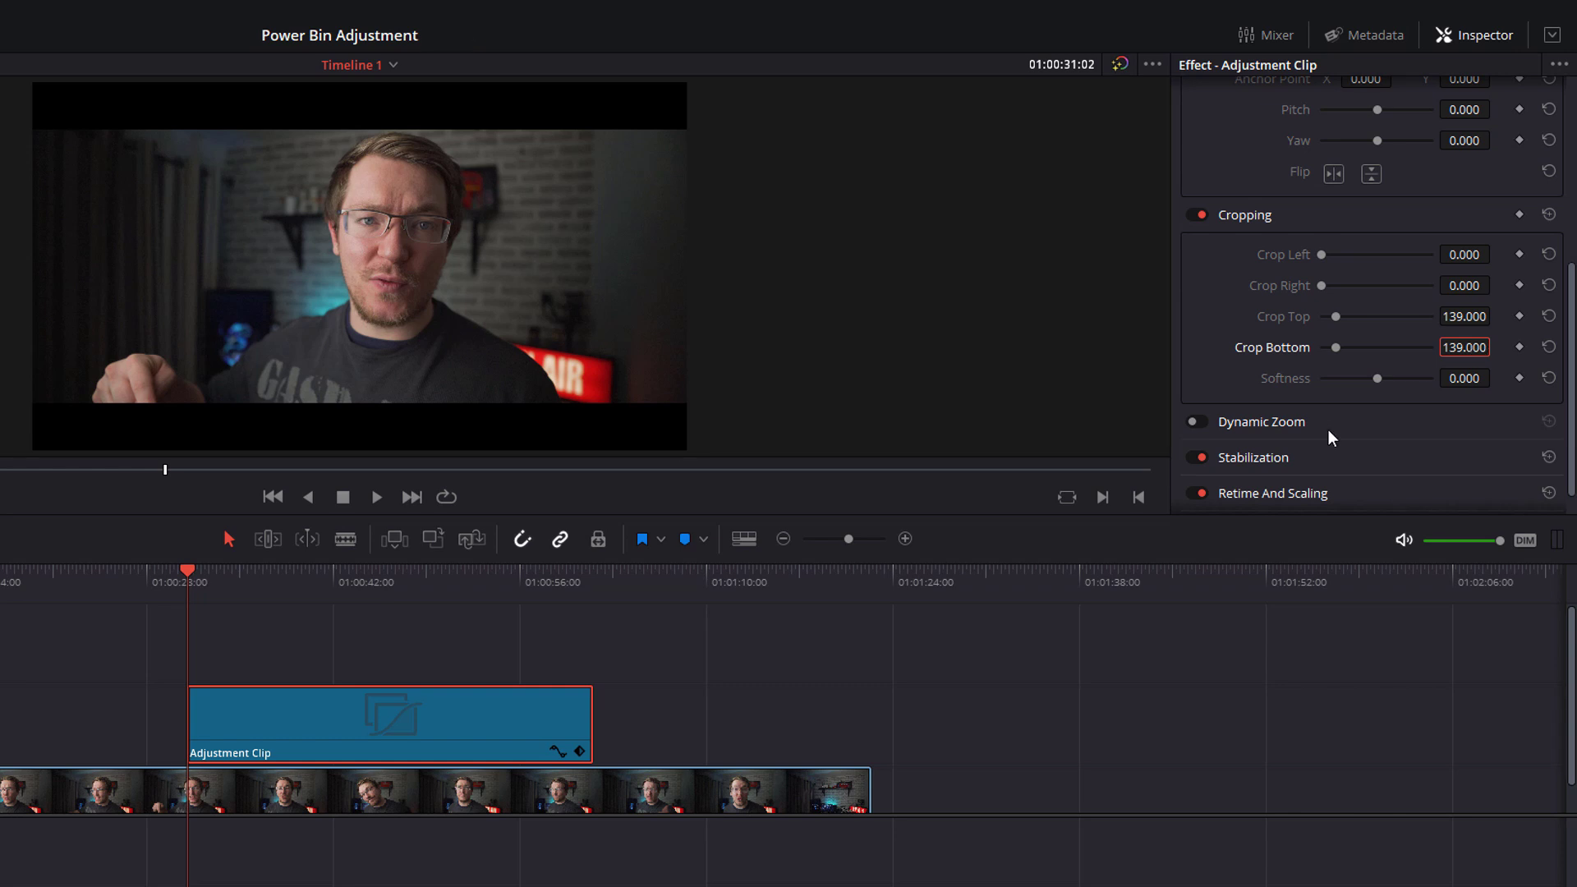
- Play the clip from its start to preview the letterbox
{"action": "left_click", "coordinate": [161, 585]}
{"action": "key", "text": "space"}
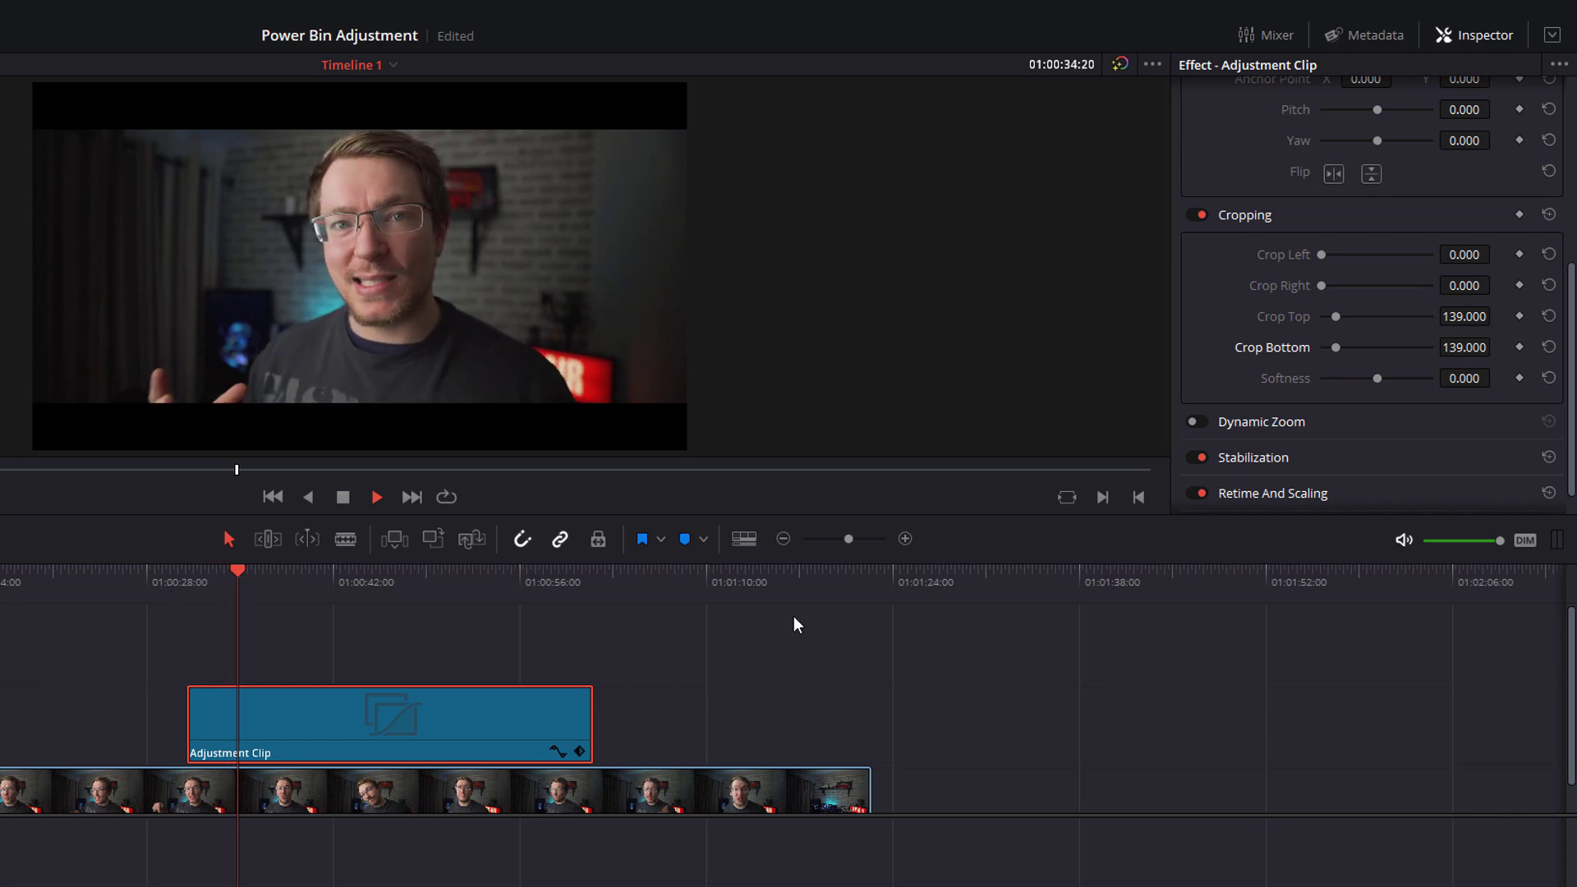
{"action": "key", "text": "space"}
- Name the letterbox clip 'cinematic crop' and save it into the power bin
{"action": "scroll", "coordinate": [1569, 205], "scroll_direction": "up", "scroll_amount": 5}
{"action": "left_click", "coordinate": [1386, 133]}
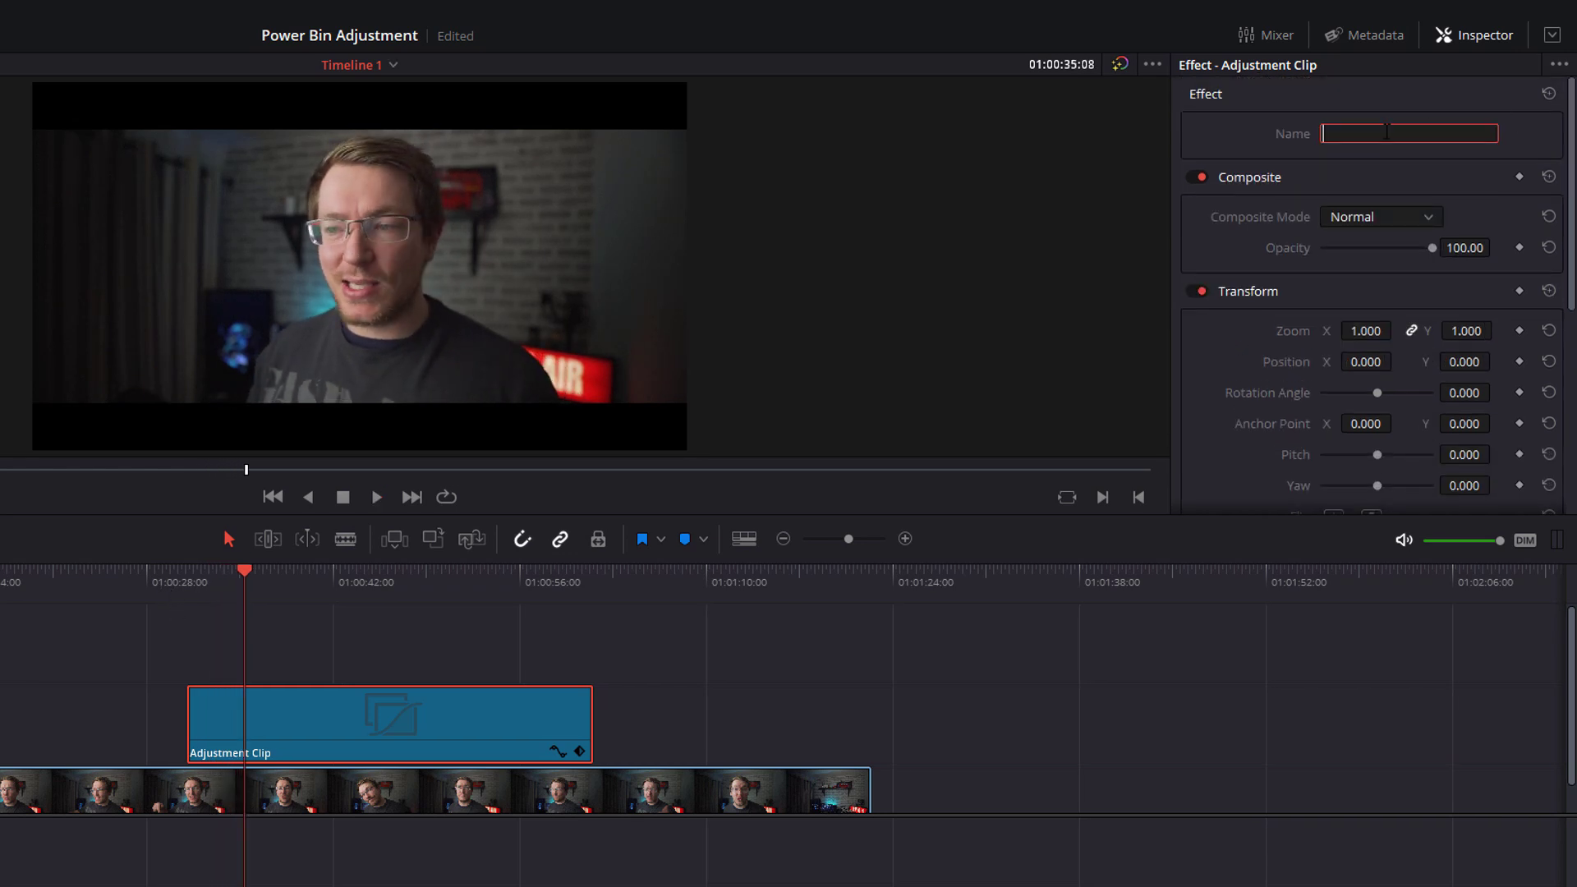
{"action": "type", "text": "cinematic crop"}
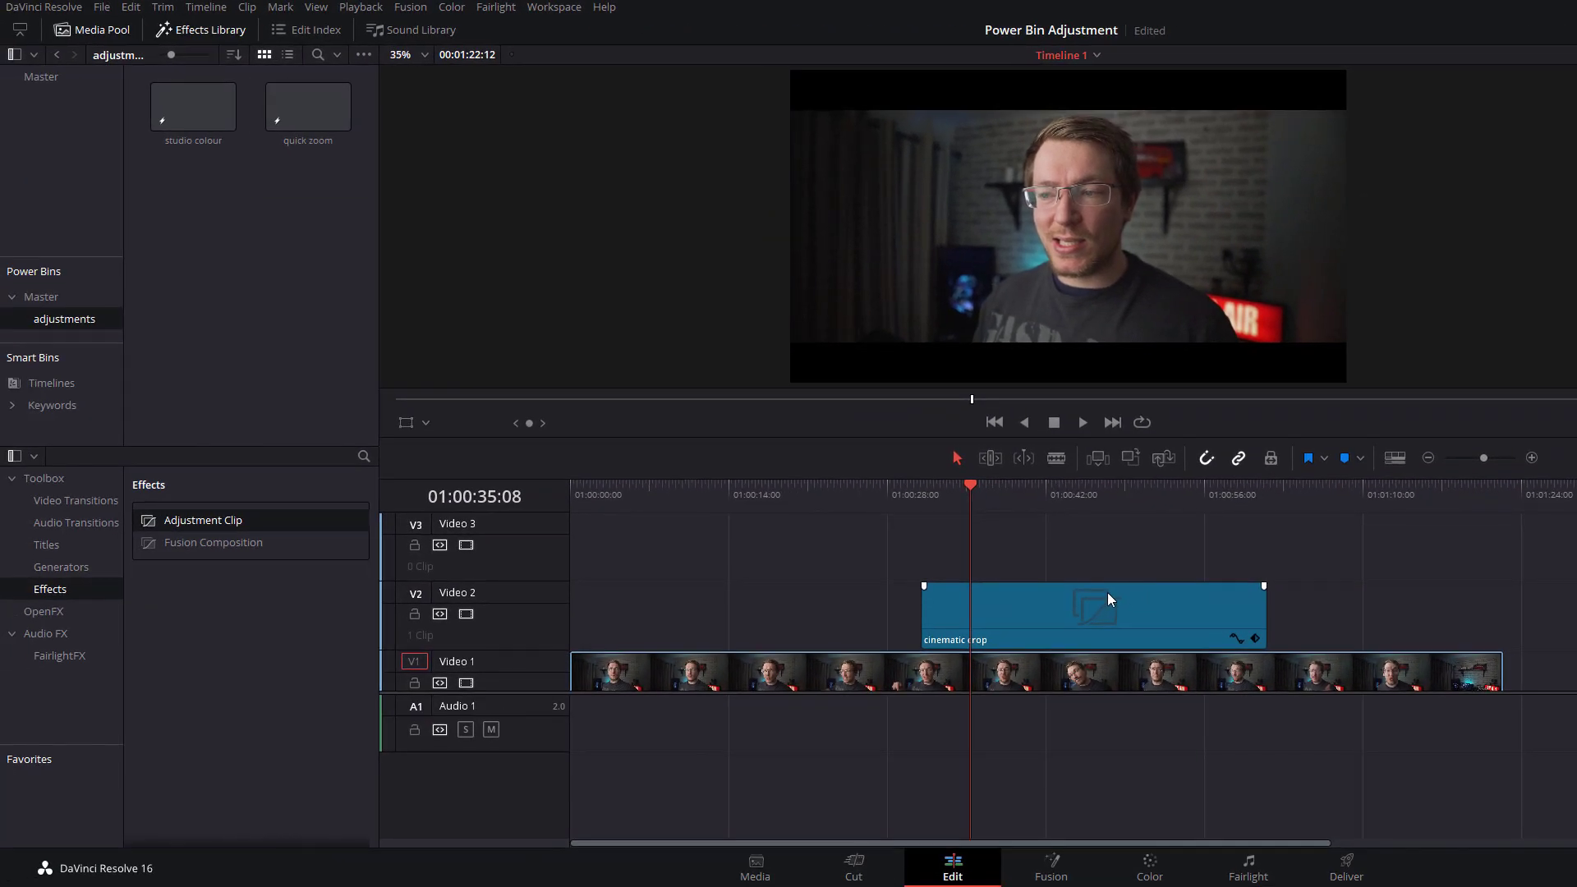
{"action": "left_click_drag", "start_coordinate": [1107, 599], "coordinate": [185, 220]}
- Select the cinematic crop clip on Video 2 and delete it from the timeline
{"action": "left_click", "coordinate": [195, 302]}
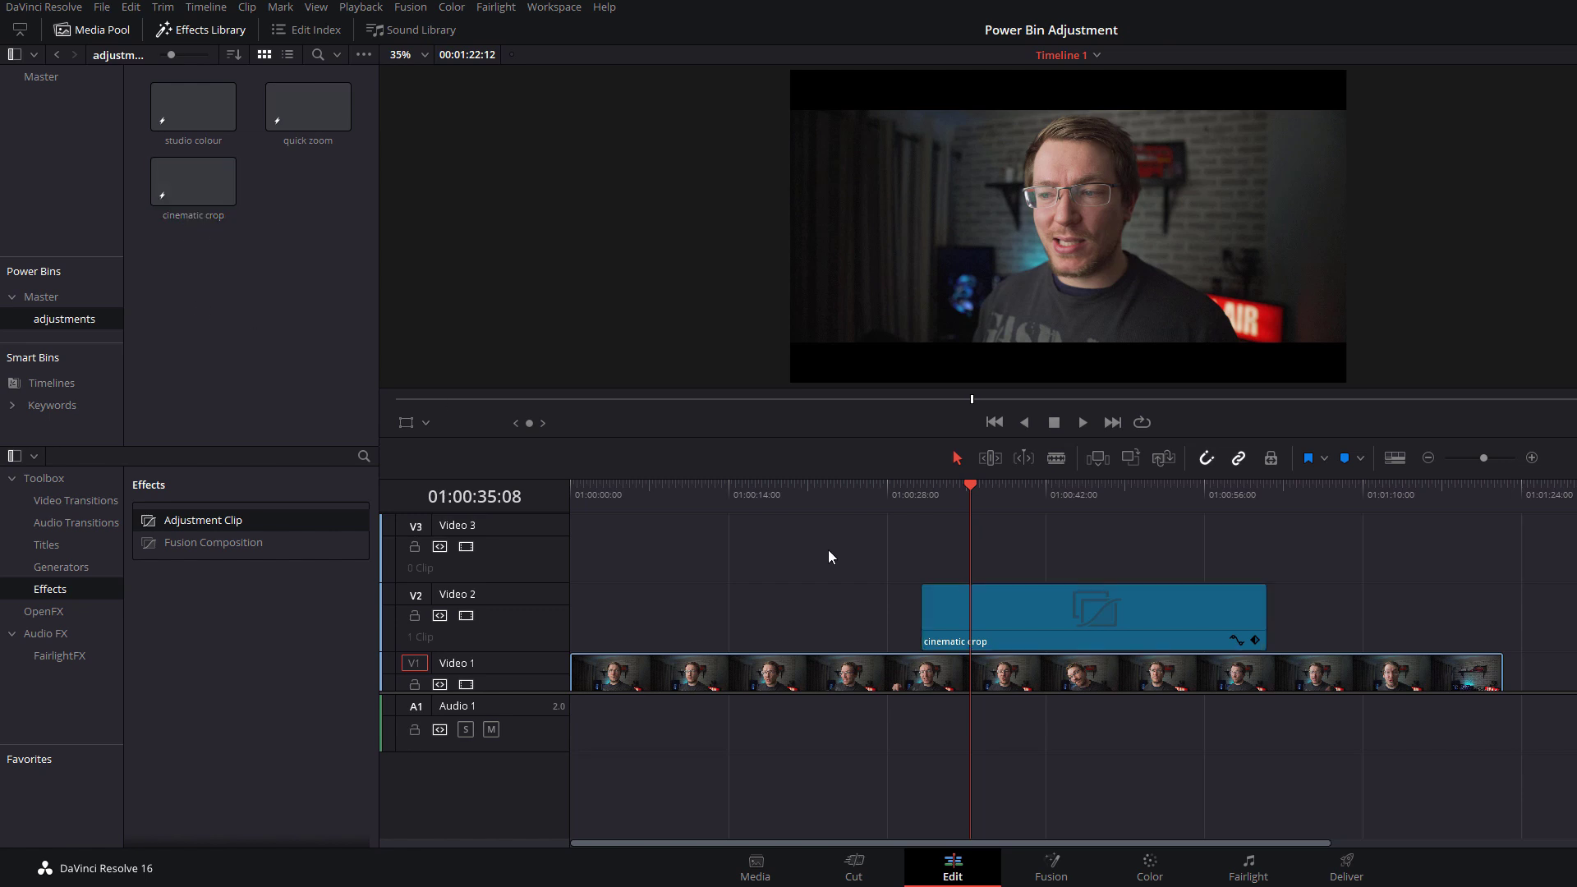
{"action": "left_click_drag", "start_coordinate": [835, 522], "coordinate": [1263, 623]}
{"action": "key", "text": "Delete"}
{"action": "scroll", "coordinate": [811, 623], "scroll_direction": "down", "scroll_amount": 1}
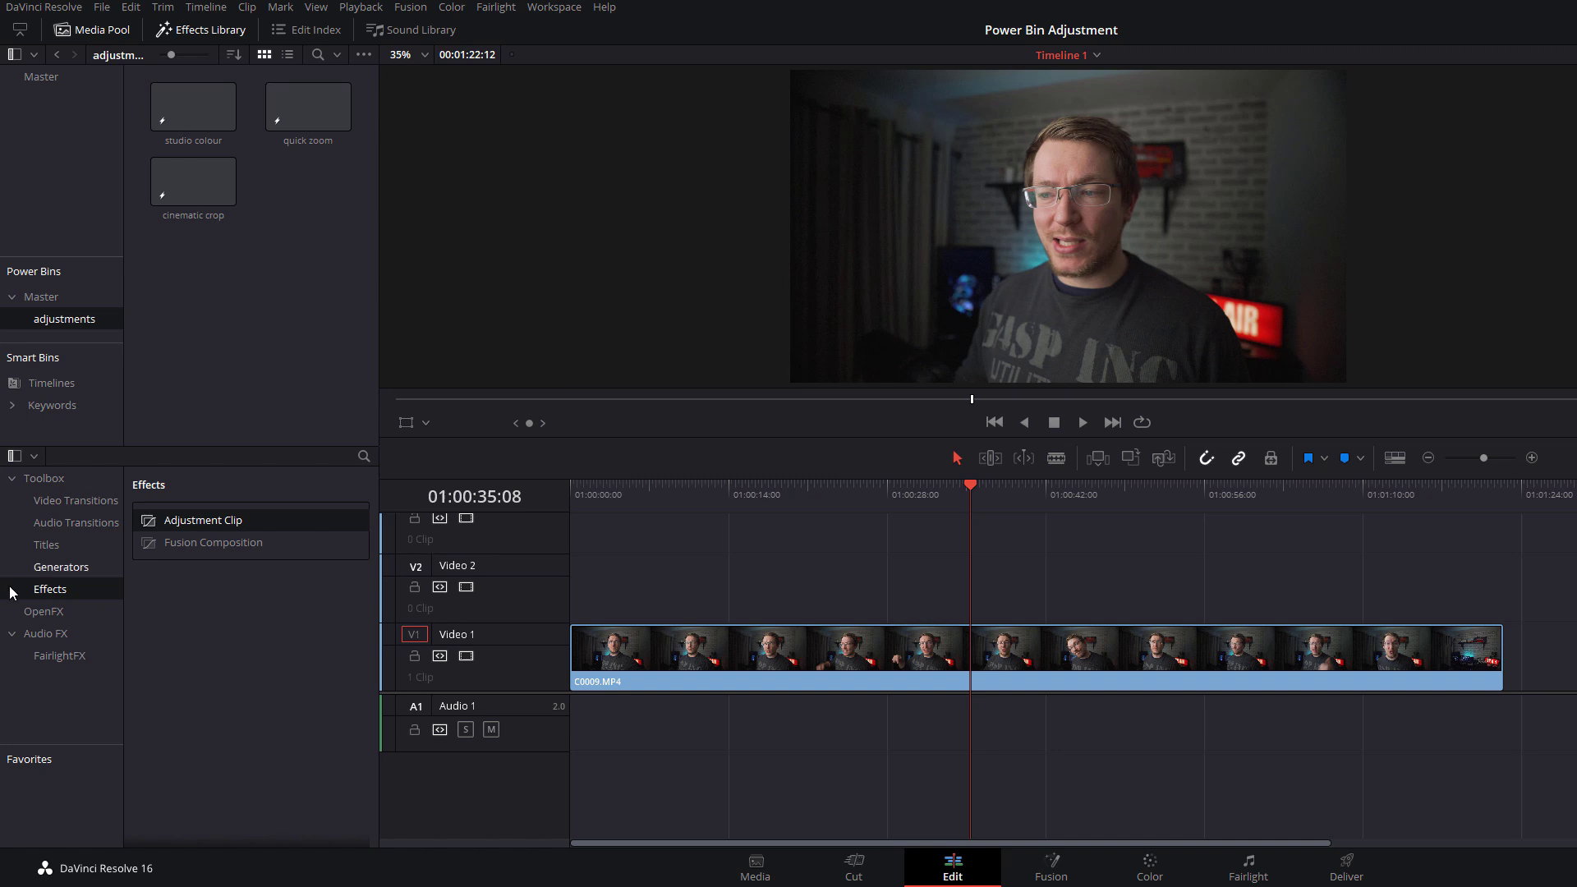
- Place the Title Text Ripple title on Video 2 and preview it
{"action": "left_click", "coordinate": [42, 545]}
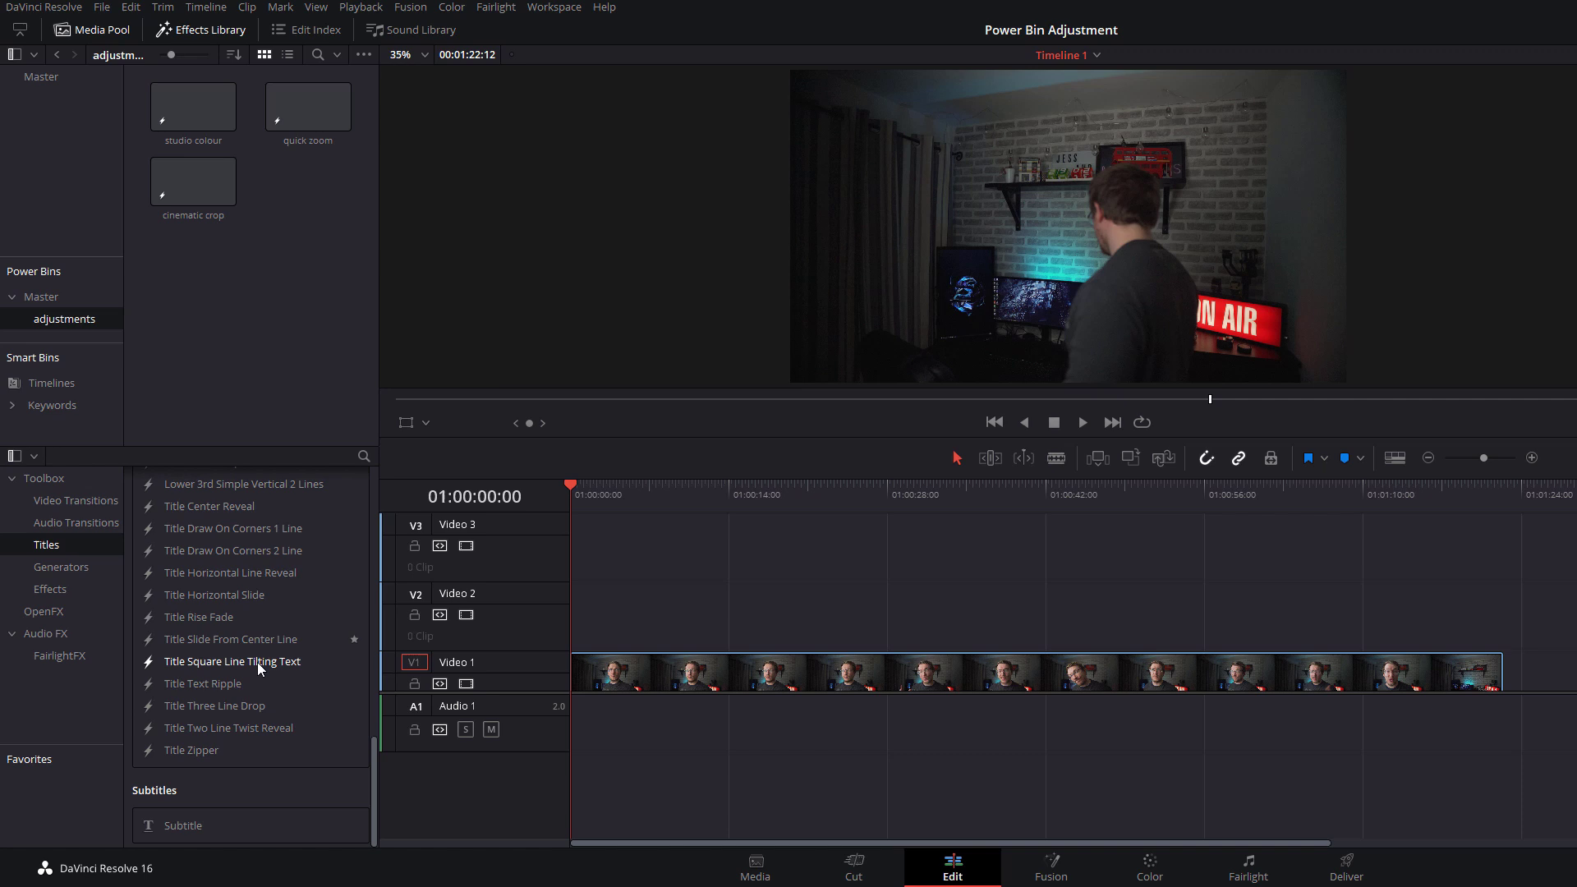
{"action": "left_click_drag", "start_coordinate": [491, 654], "coordinate": [1016, 608]}
{"action": "left_click", "coordinate": [901, 495]}
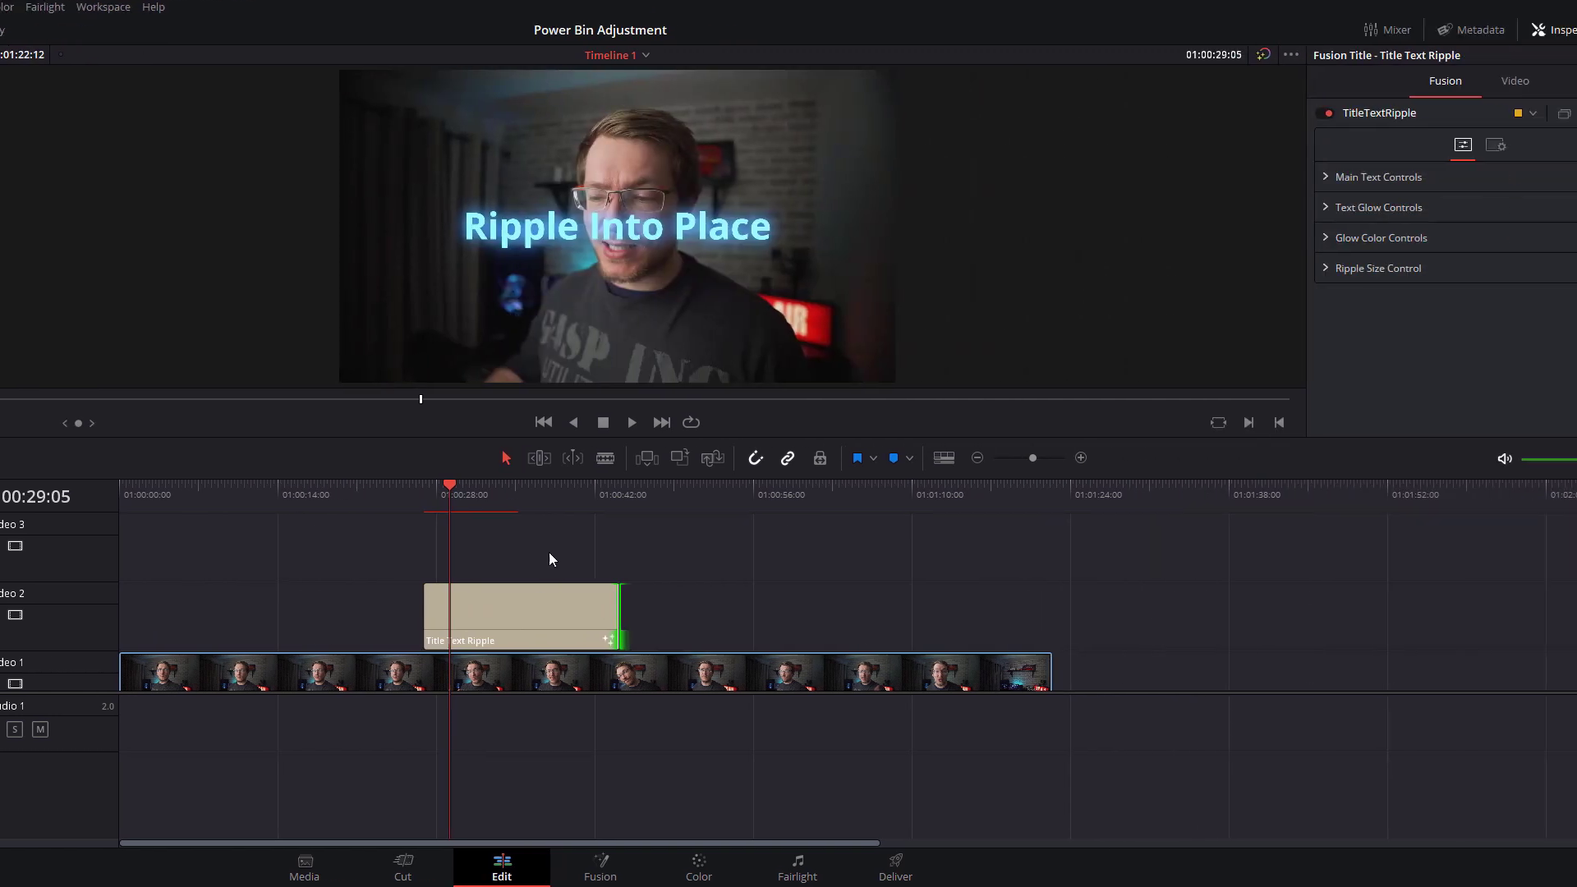
{"action": "key", "text": "space"}
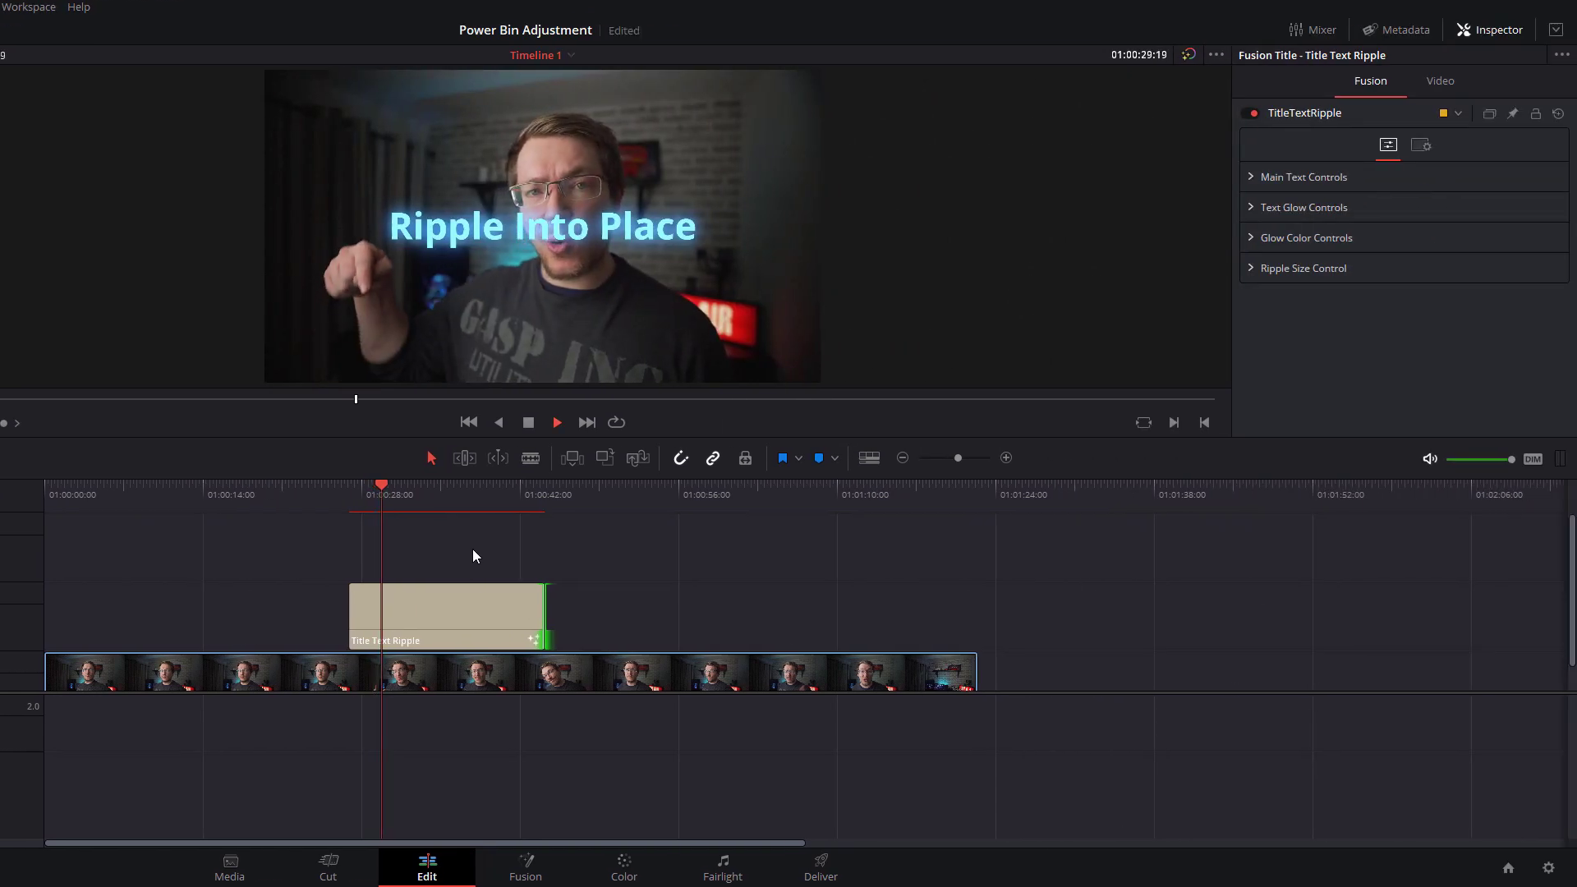
- Change the title's main text to 'mralextech' and drag the clip into the power bin
{"action": "left_click", "coordinate": [443, 615]}
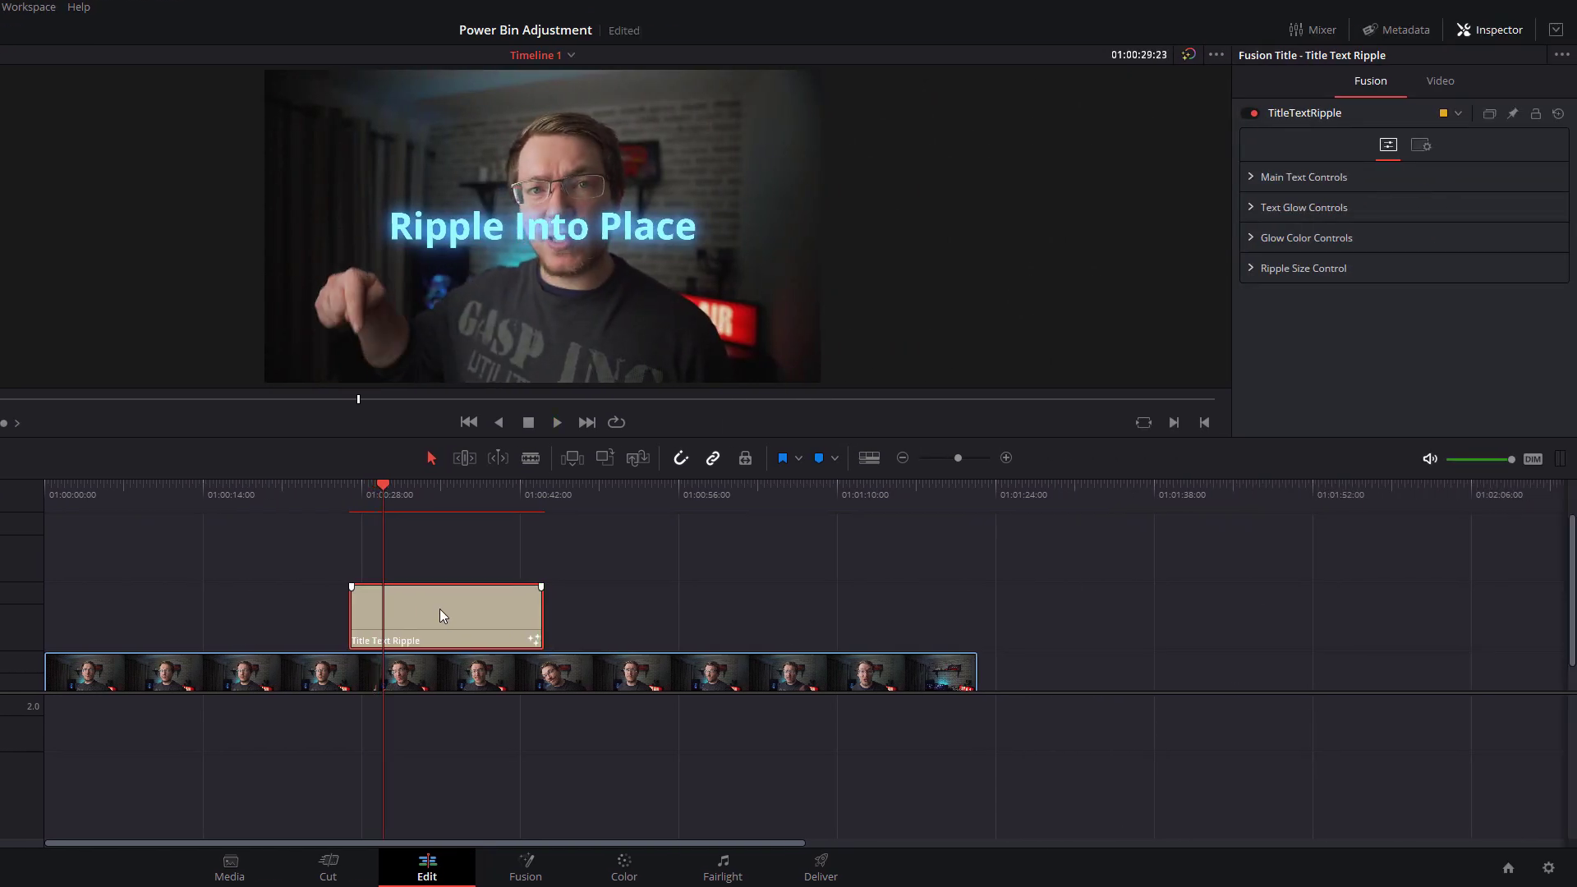
{"action": "left_click", "coordinate": [1250, 175]}
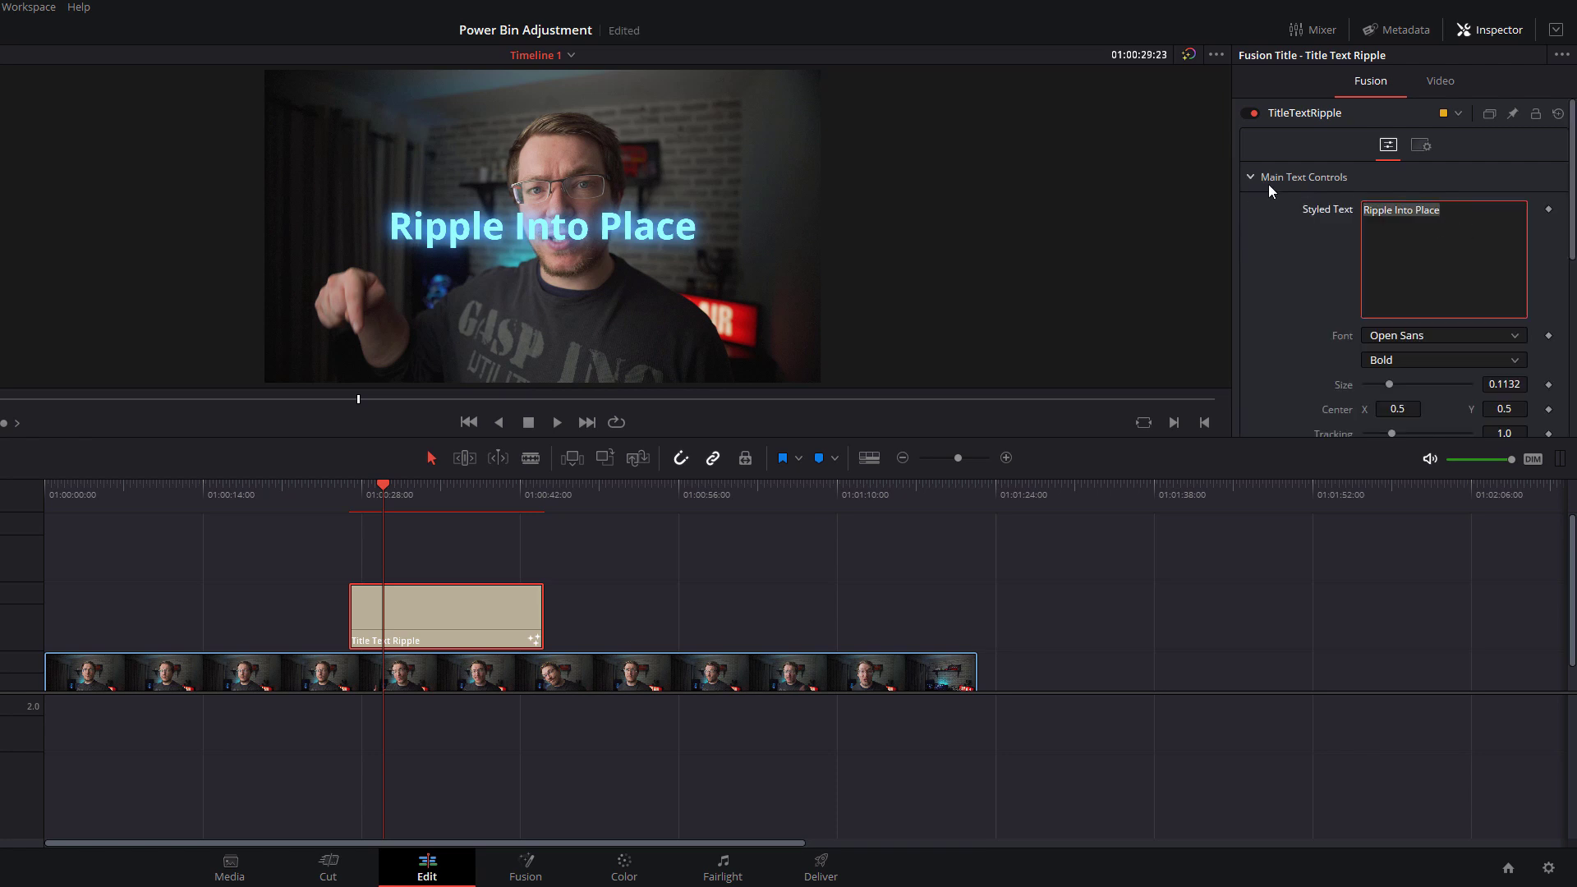
{"action": "type", "text": "mralextech"}
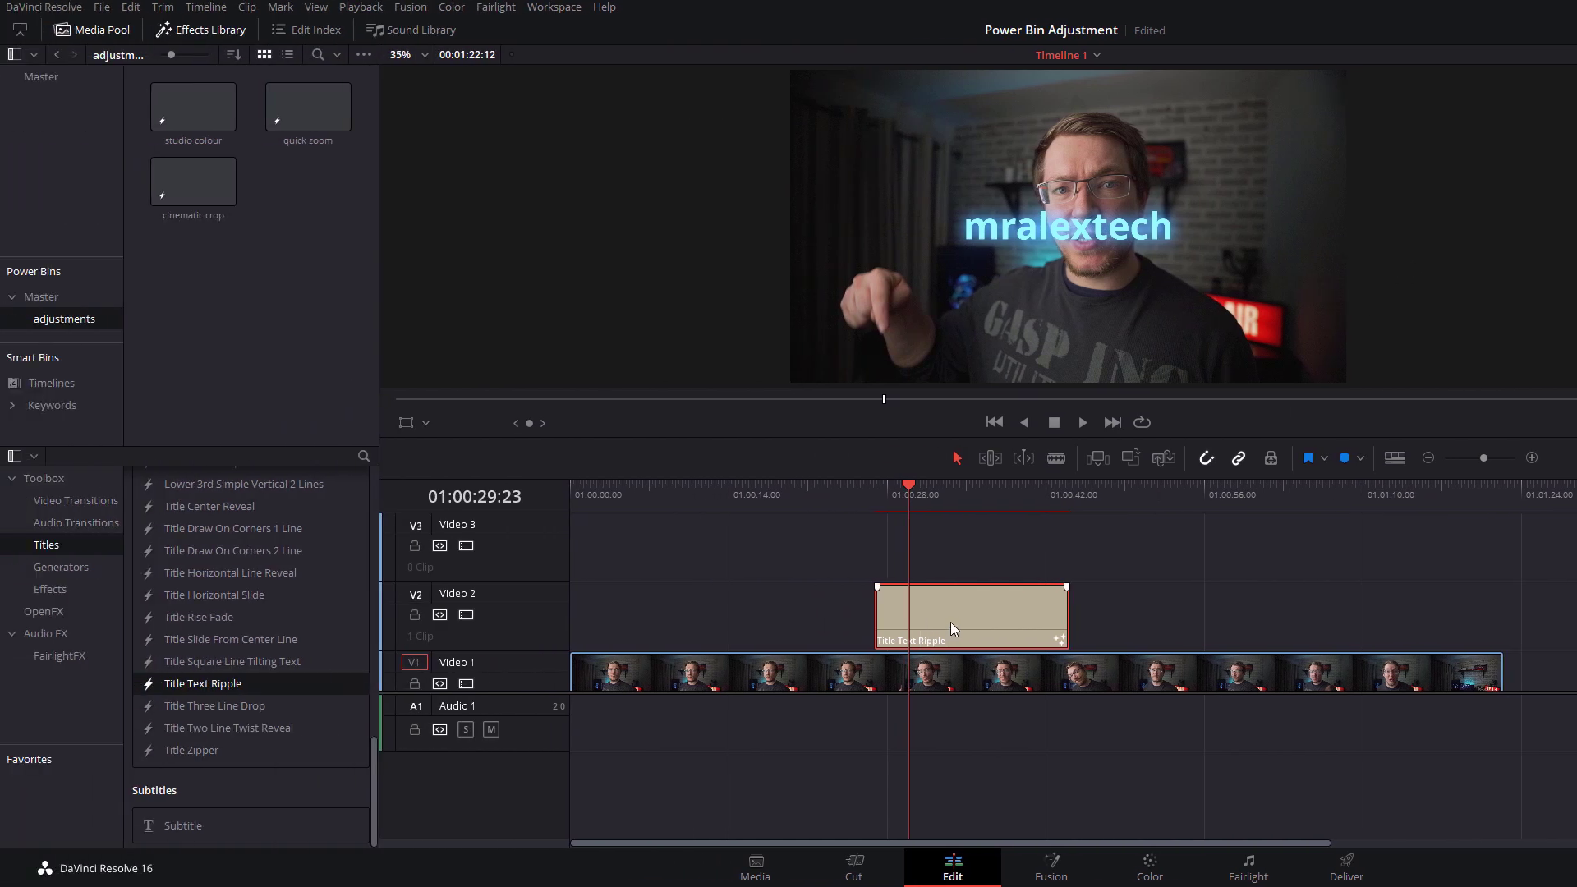
{"action": "left_click_drag", "start_coordinate": [949, 622], "coordinate": [282, 203]}
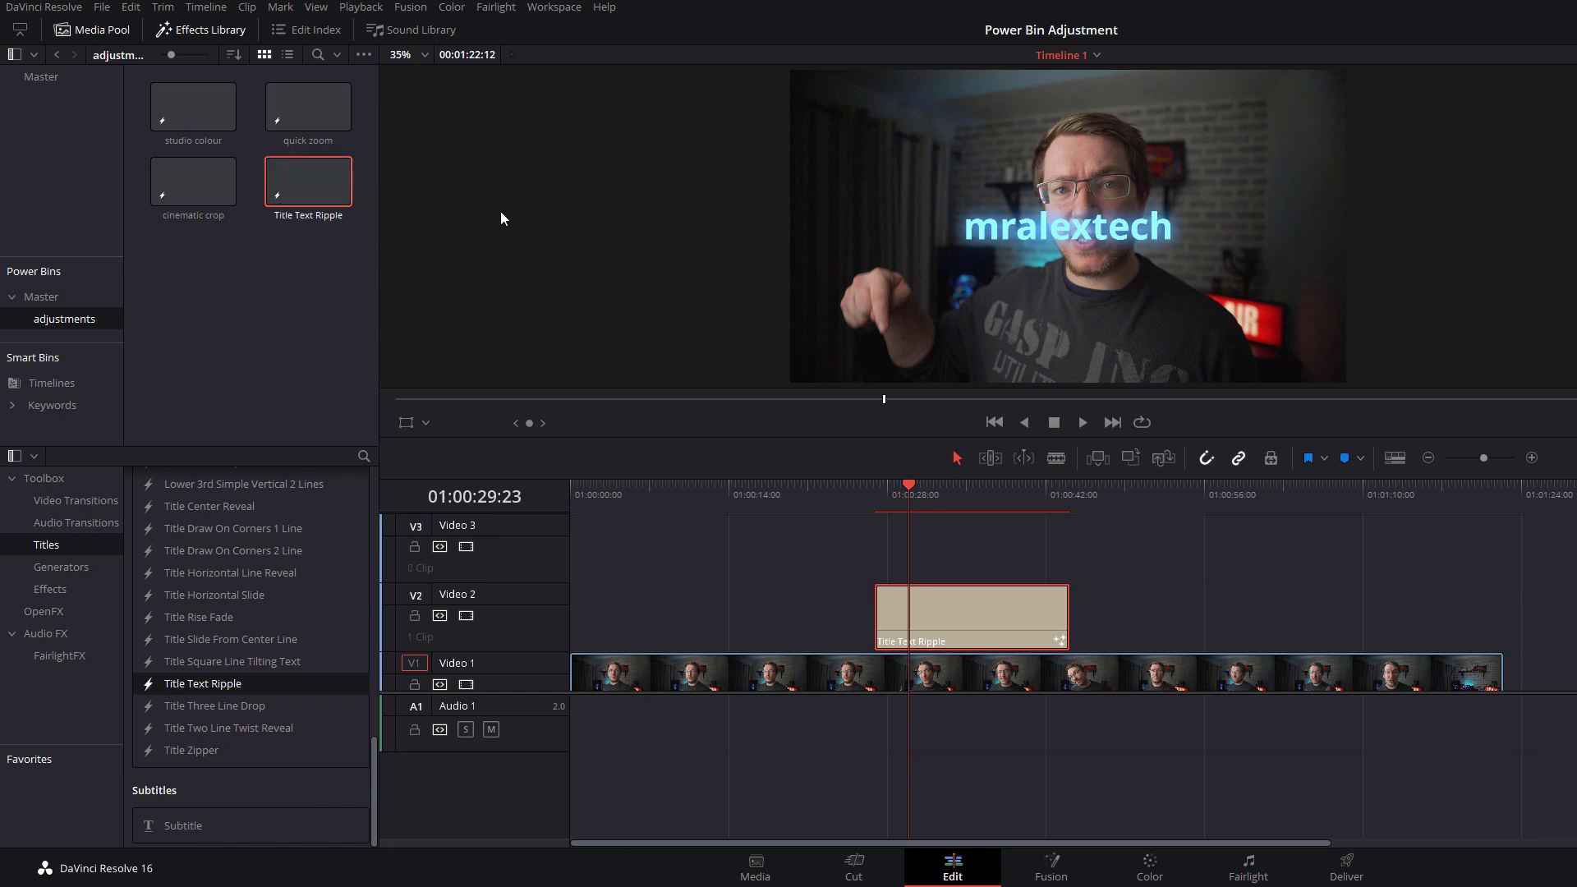
- Swap the title on Video 2 for the saved copy from the adjustments power bin
{"action": "left_click", "coordinate": [1036, 615]}
{"action": "key", "text": "Delete"}
{"action": "left_click_drag", "start_coordinate": [286, 179], "coordinate": [1191, 583]}
{"action": "left_click", "coordinate": [1211, 491]}
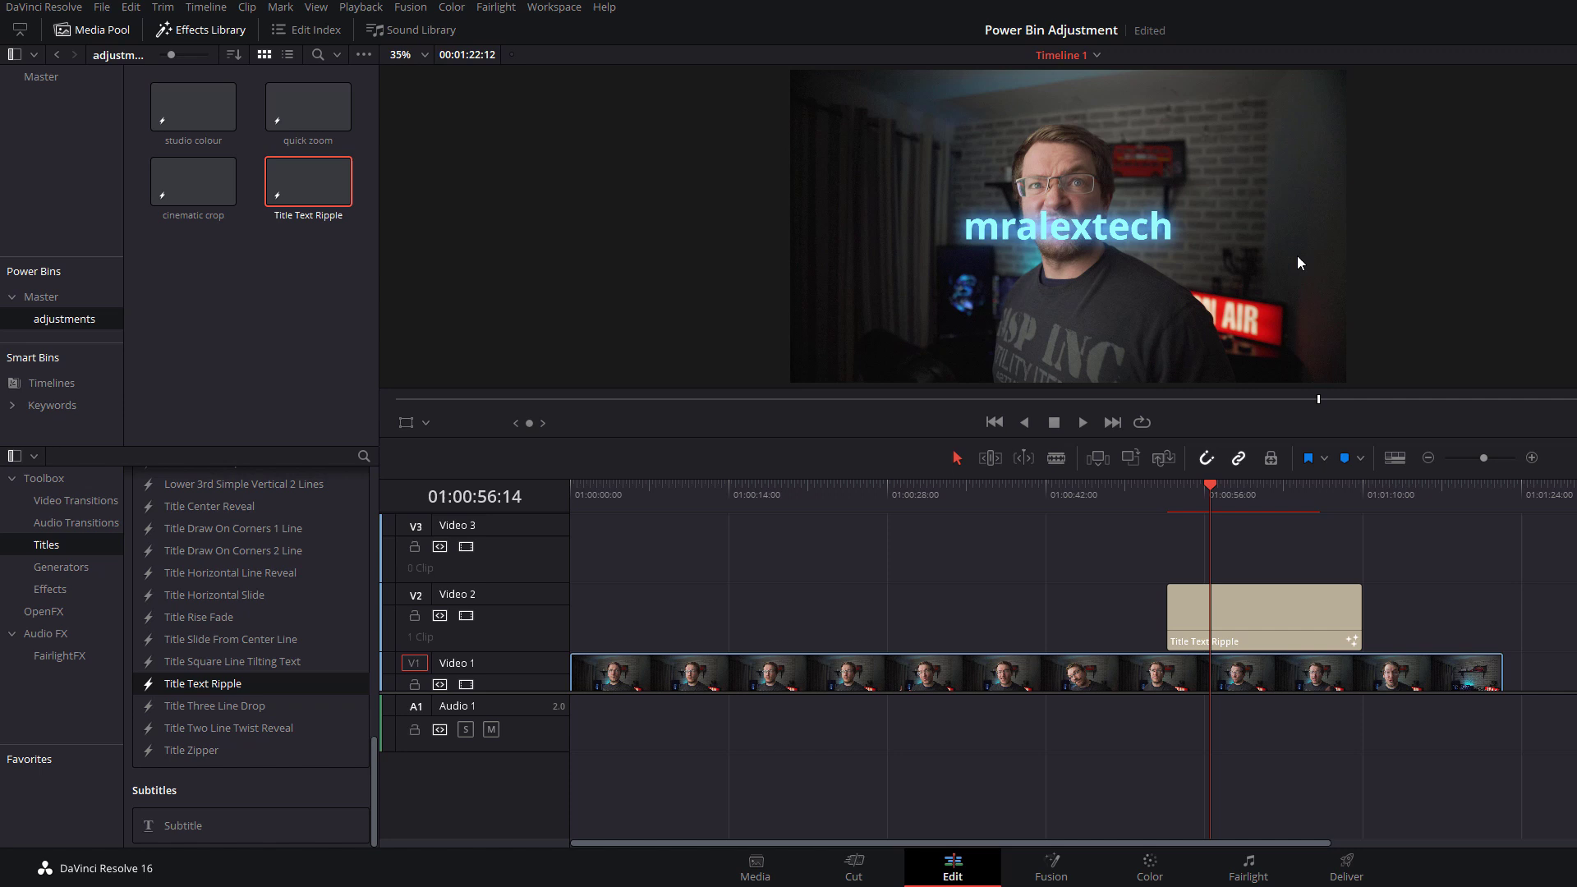
{"action": "left_click", "coordinate": [1278, 602]}
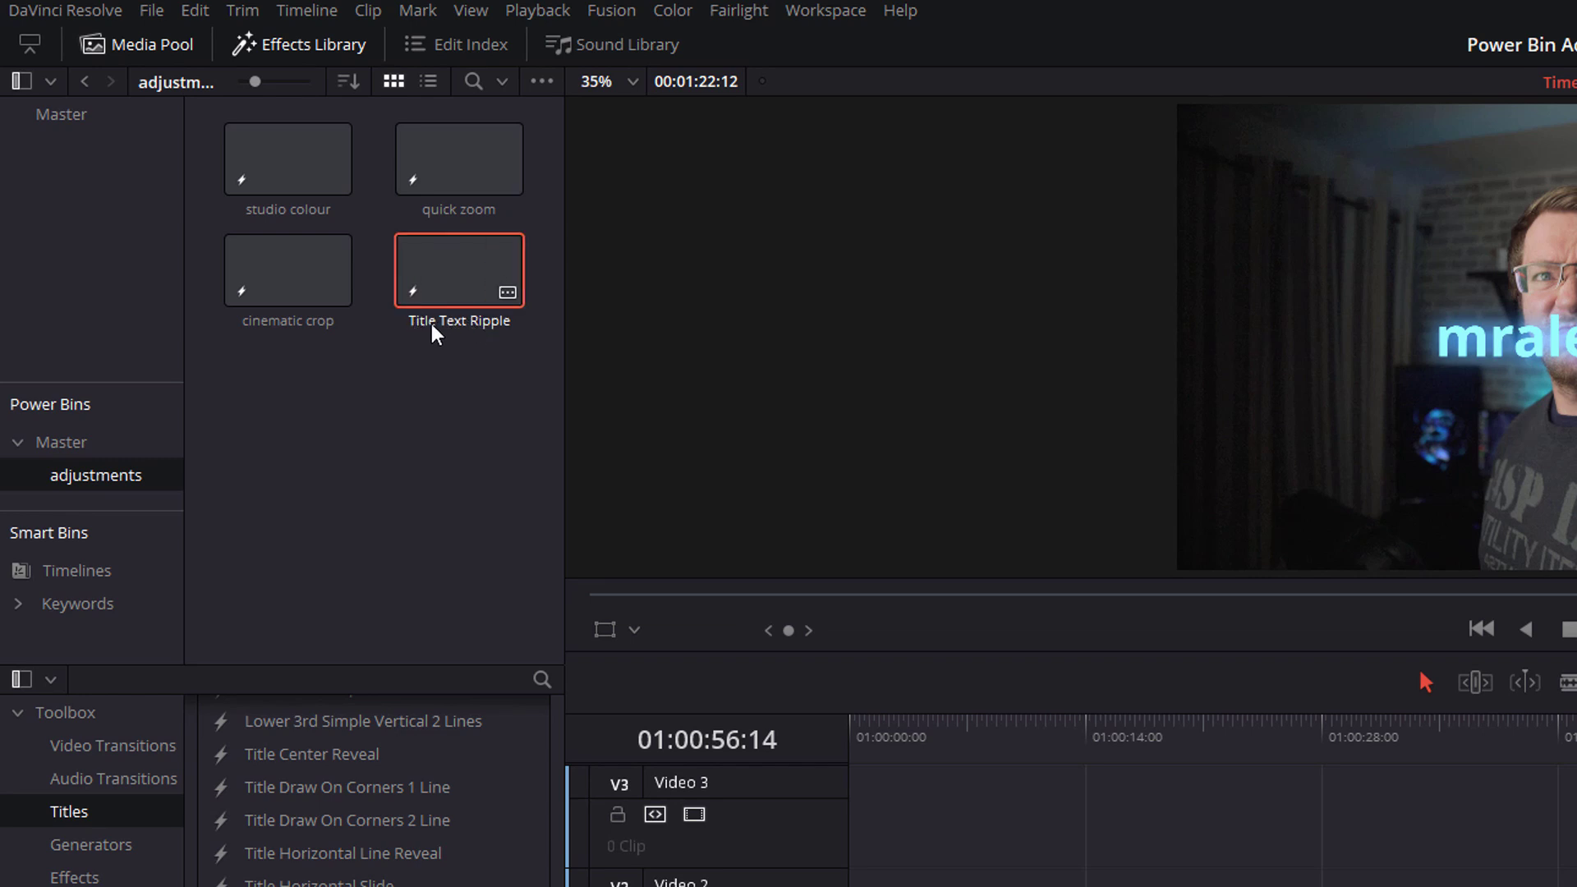
- Rename the Title Text Ripple bin item to 'mralextech title'
{"action": "left_click", "coordinate": [475, 328]}
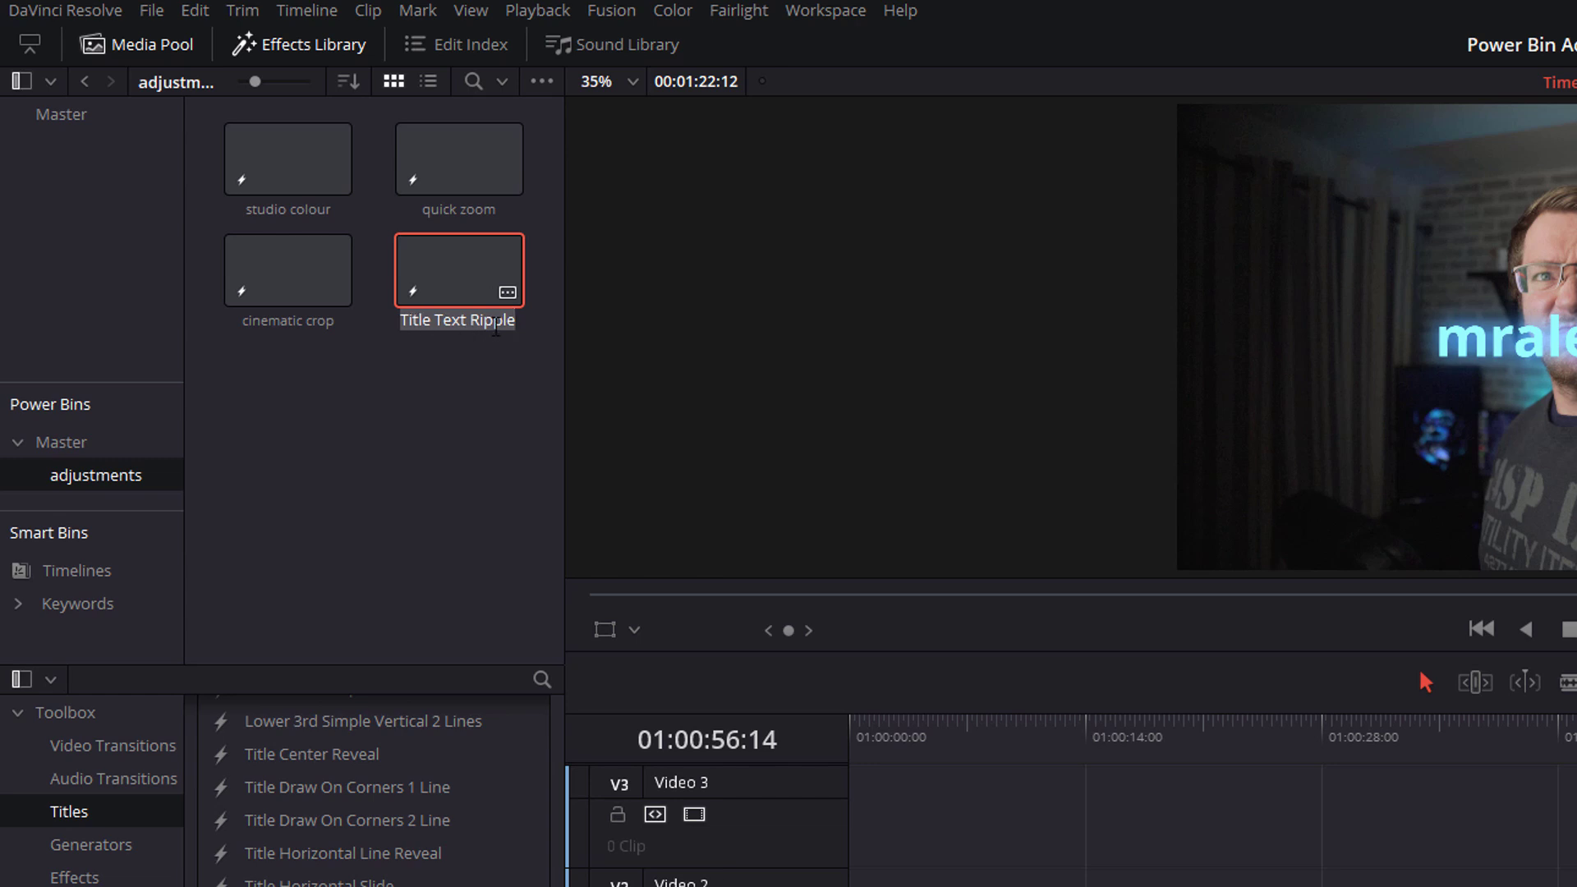
{"action": "type", "text": "mrale"}
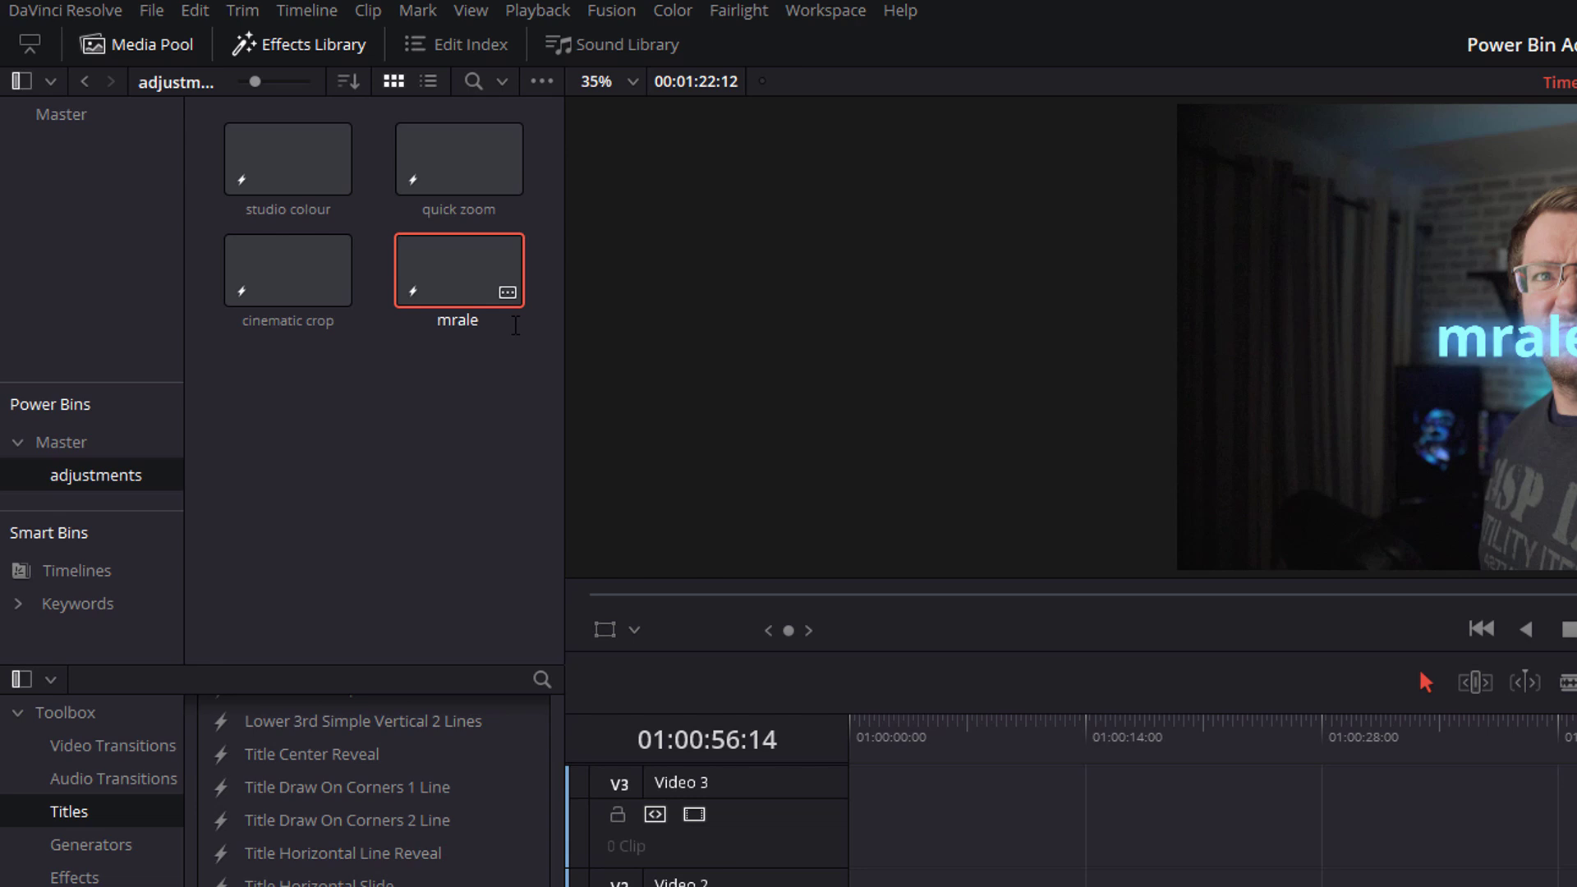
{"action": "type", "text": "xtech title"}
{"action": "key", "text": "Return"}
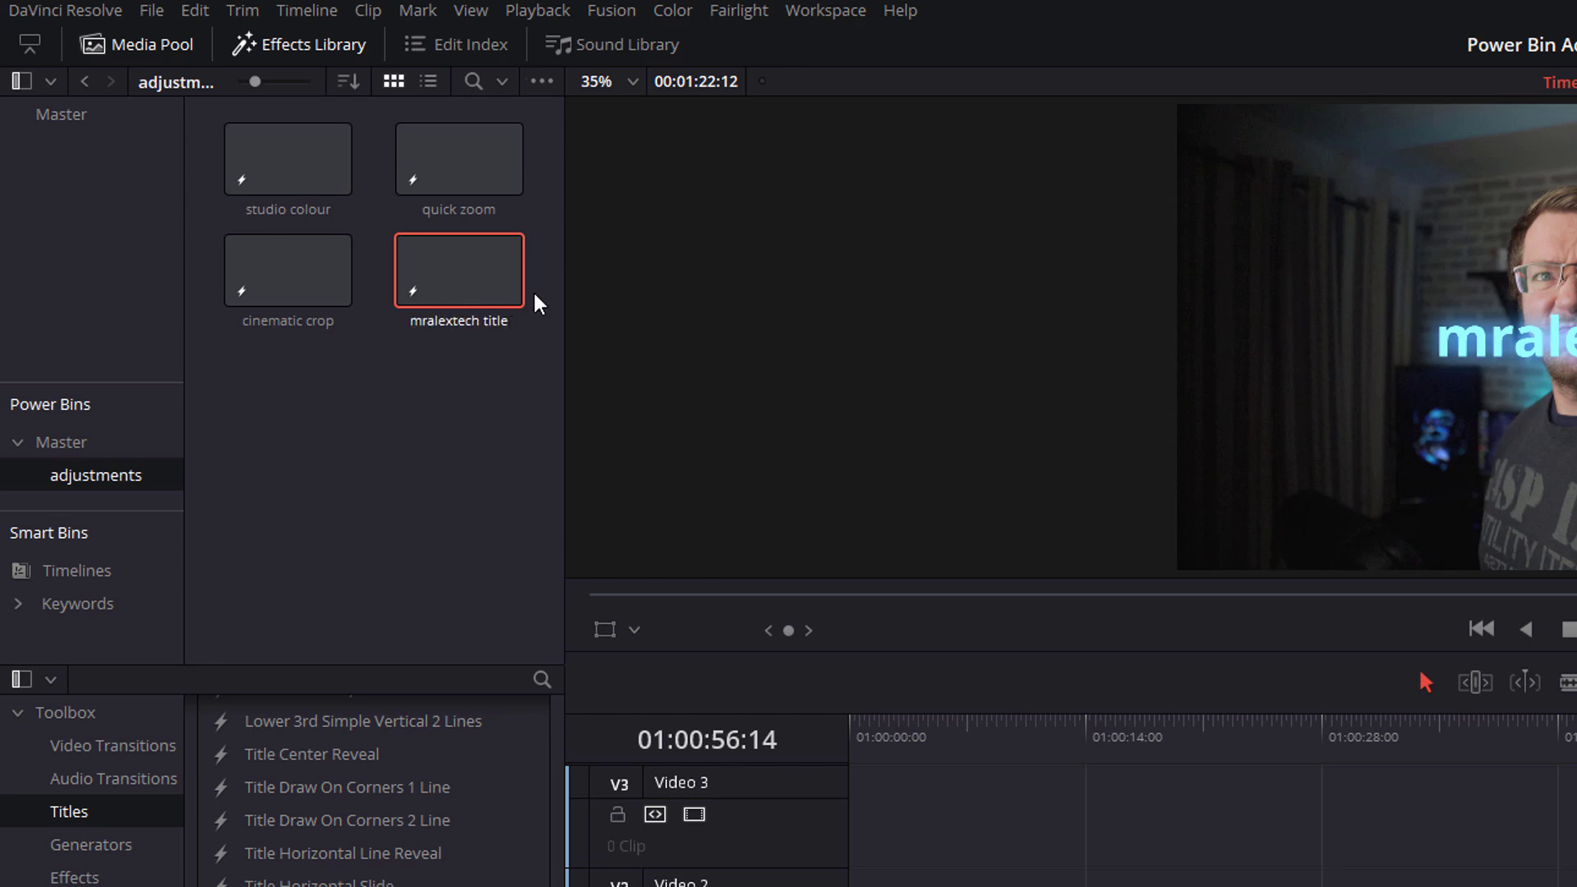